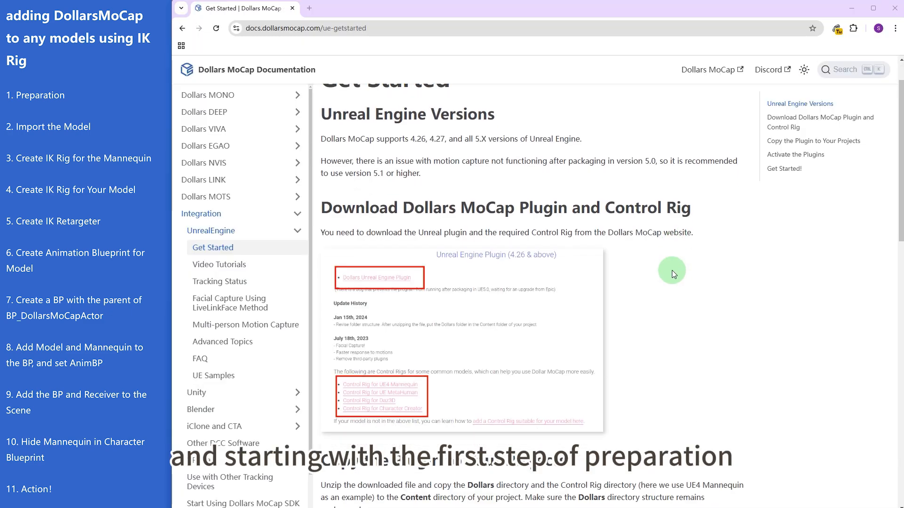
# Review the Unreal Engine setup documentation on downloading the MoCap plugin and Control Rig, copying them to a project and activating the required plugins.
pyautogui.scroll(-5, 671, 270)
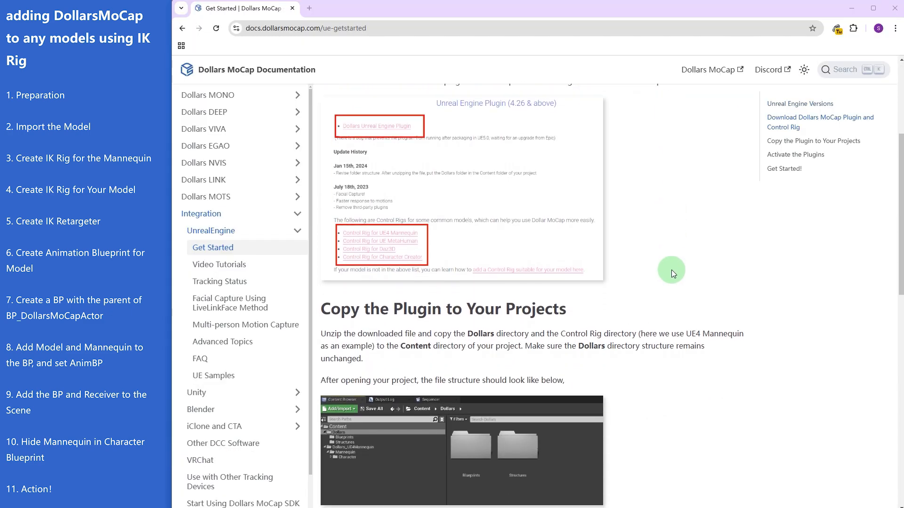
pyautogui.scroll(-5, 671, 273)
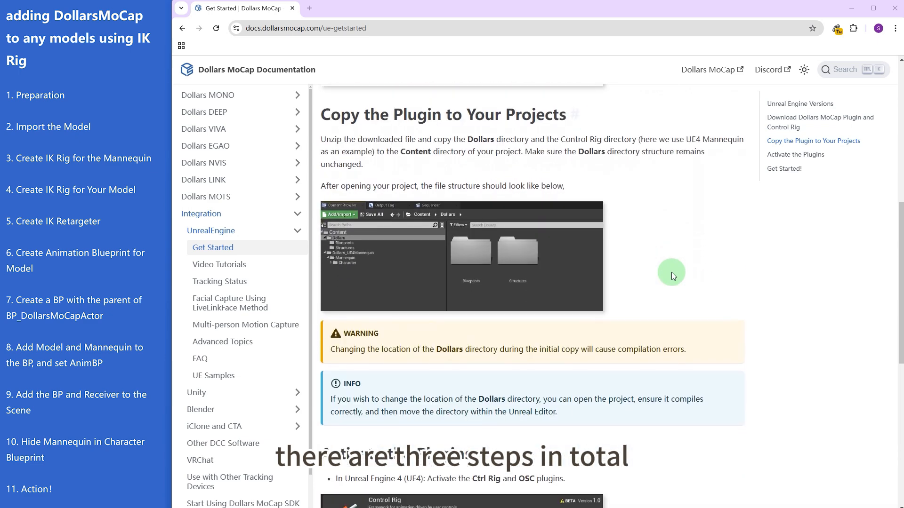
pyautogui.scroll(-6, 671, 268)
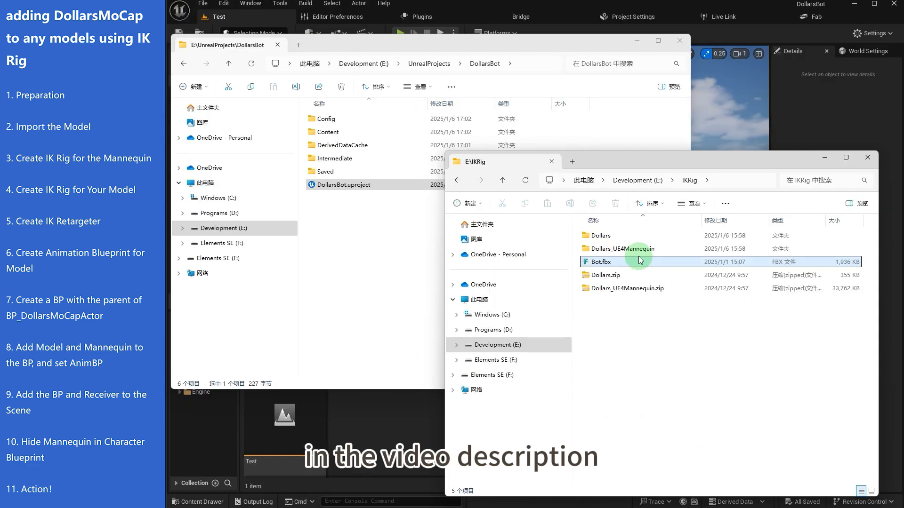
# Copy the Dollars and Dollars_UE4Mannequin folders from E:\IKRig into the Content folder of the DollarsBot project.
pyautogui.moveTo(612, 278); pyautogui.dragTo(650, 321)
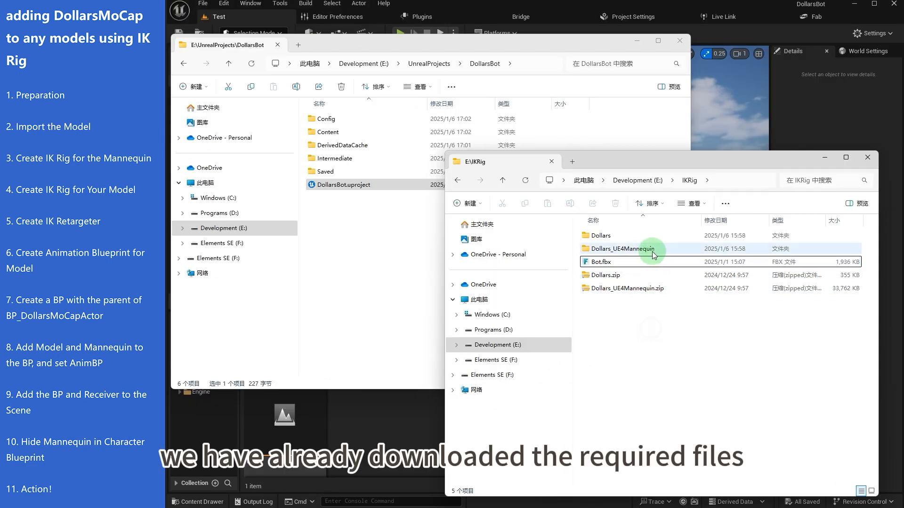
pyautogui.click(654, 235)
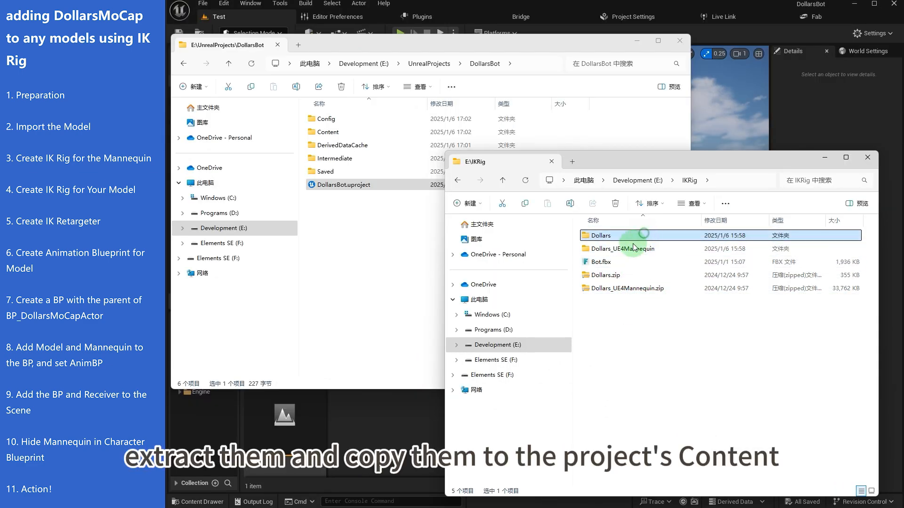
pyautogui.click(332, 132)
pyautogui.doubleClick(332, 133)
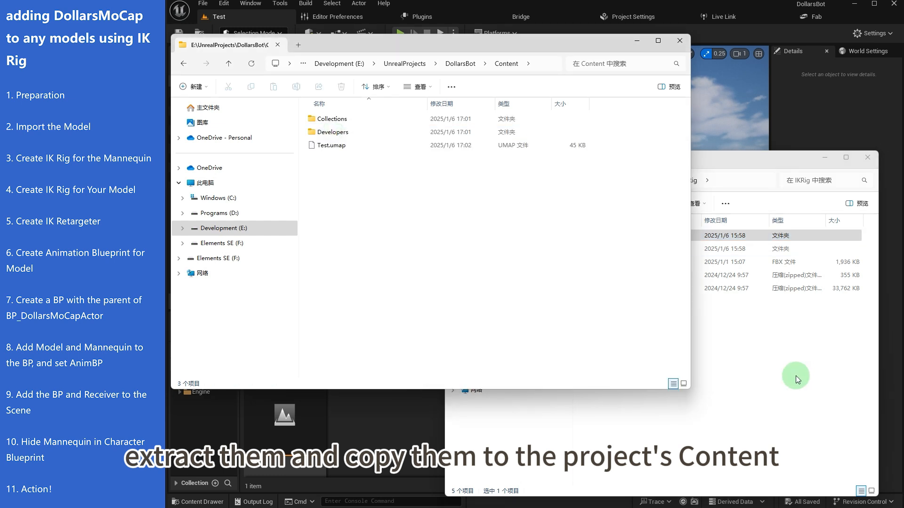
pyautogui.click(600, 235)
pyautogui.keyDown('shift'); pyautogui.click(607, 249); pyautogui.keyUp('shift')
pyautogui.moveTo(605, 242); pyautogui.dragTo(369, 210)
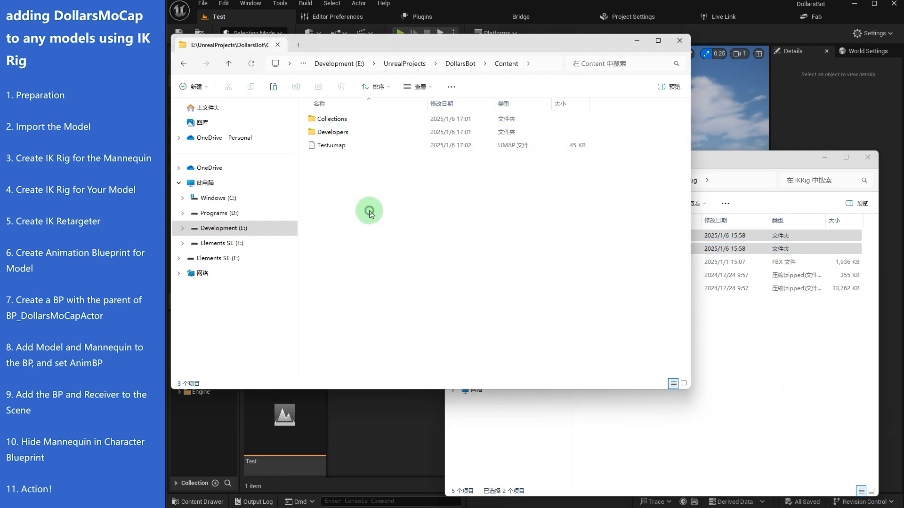
pyautogui.click(369, 241)
# Switch to Unreal Editor, enable the OSC (Open Sound Control) plugin and restart the project.
pyautogui.click(421, 17)
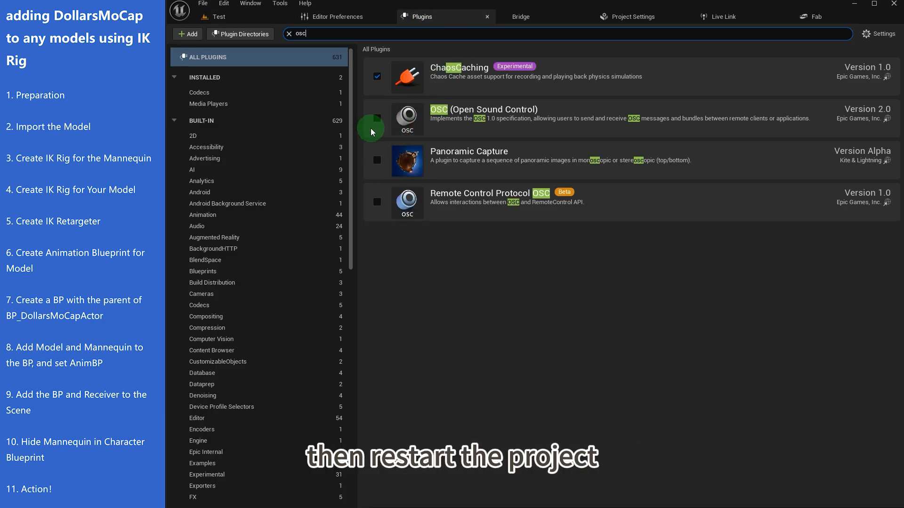
pyautogui.click(377, 118)
pyautogui.click(863, 489)
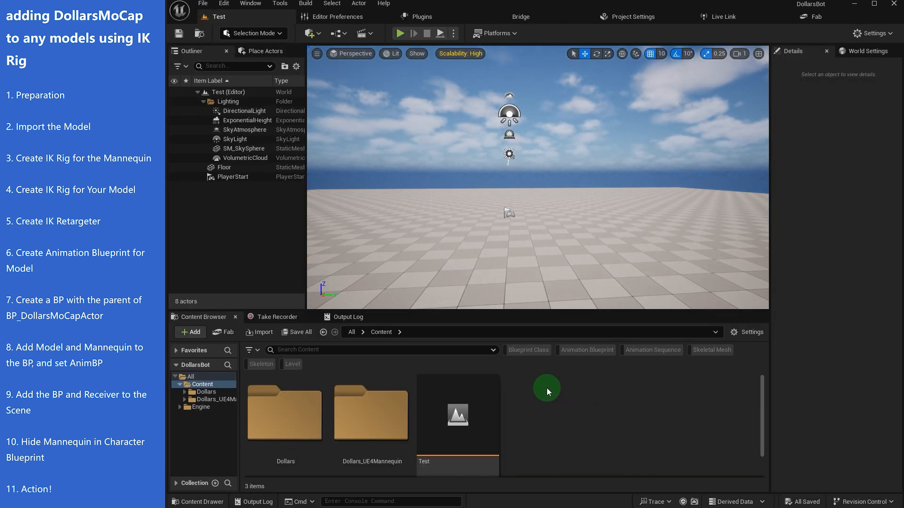
# Create a new folder named Bot inside the project's Content folder and open it.
pyautogui.rightClick(544, 386)
pyautogui.click(571, 61)
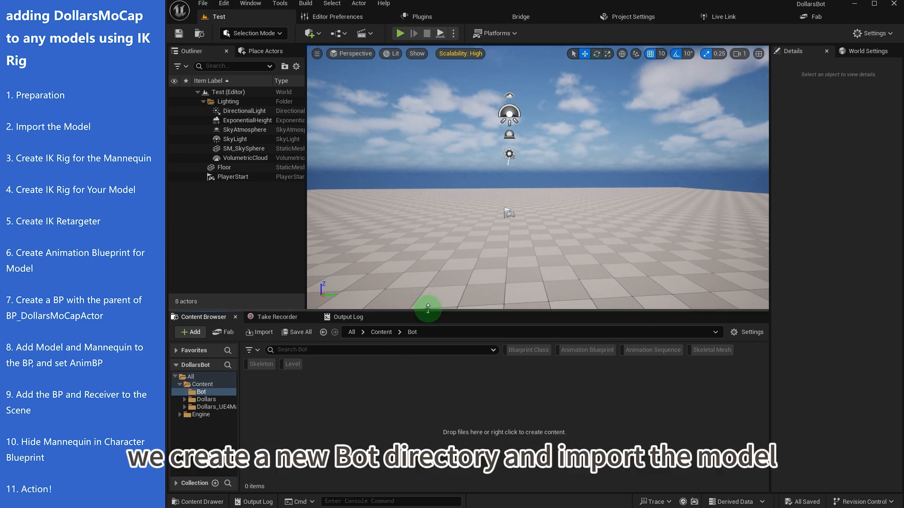
pyautogui.moveTo(427, 309); pyautogui.dragTo(427, 158)
# Import Bot.fbx from the IKRig folder into the Bot folder with the default import settings and save all imported assets.
pyautogui.click(603, 263)
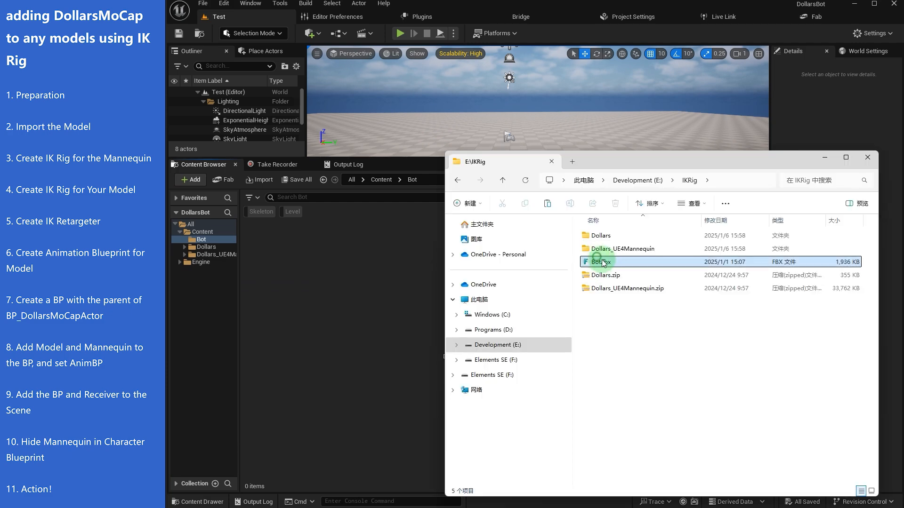
pyautogui.moveTo(323, 299); pyautogui.dragTo(324, 357)
pyautogui.click(824, 157)
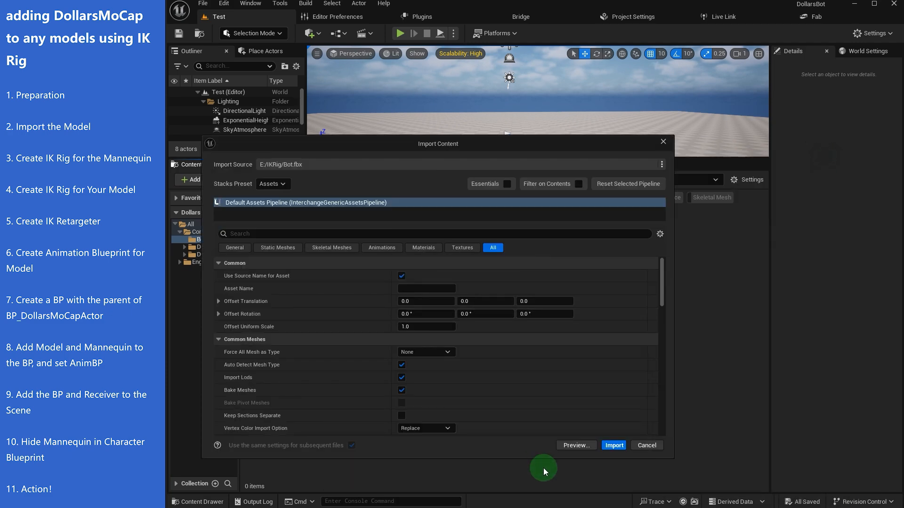
pyautogui.click(613, 447)
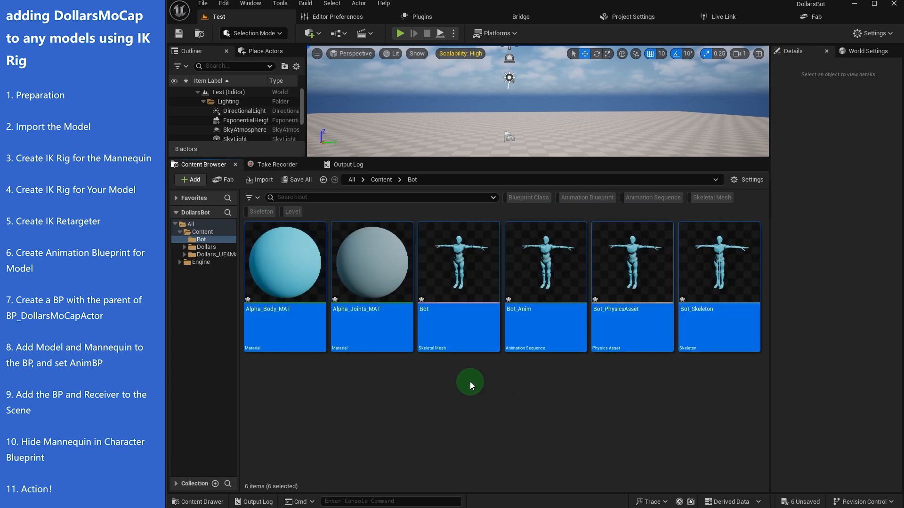
pyautogui.hotkey('ctrl', 's')
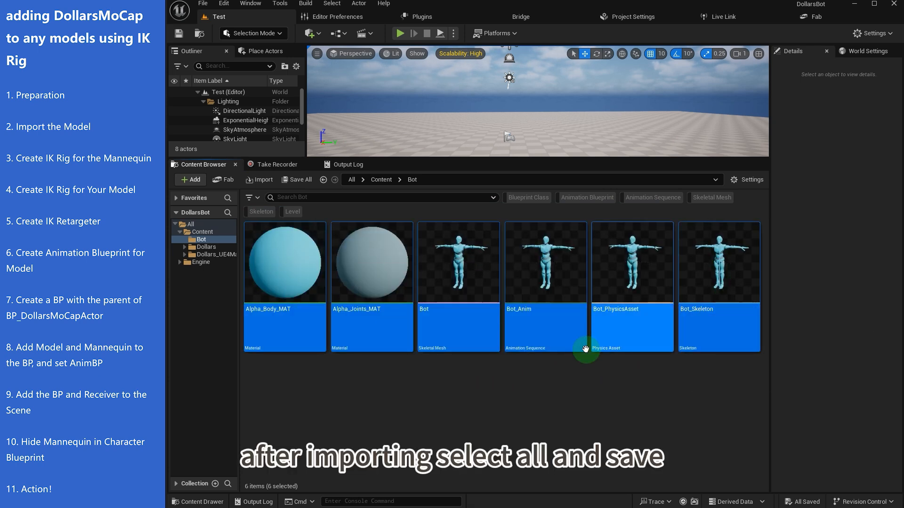
# Create an IK Rig from the SK_Mannequin skeletal mesh in Dollars_UE4Mannequin/Mannequin/Character/Mesh.
pyautogui.moveTo(483, 159); pyautogui.dragTo(434, 198)
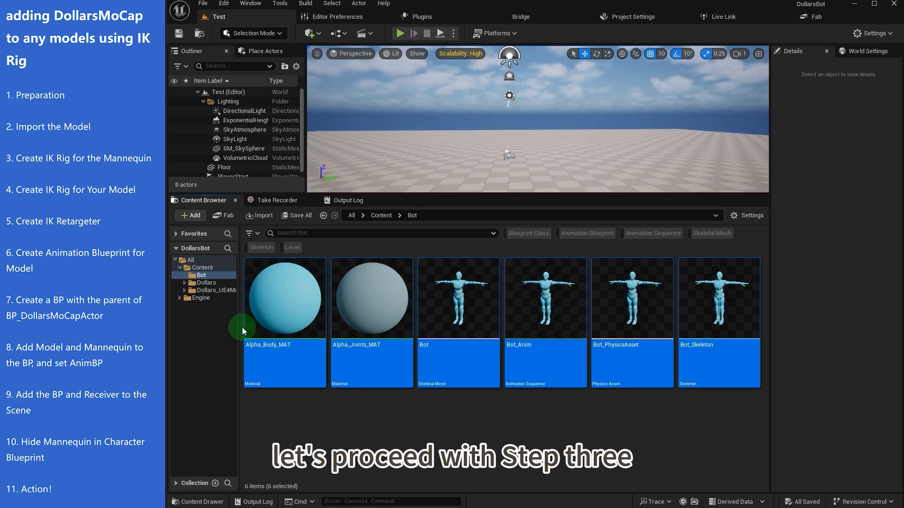
pyautogui.moveTo(238, 325); pyautogui.dragTo(331, 325)
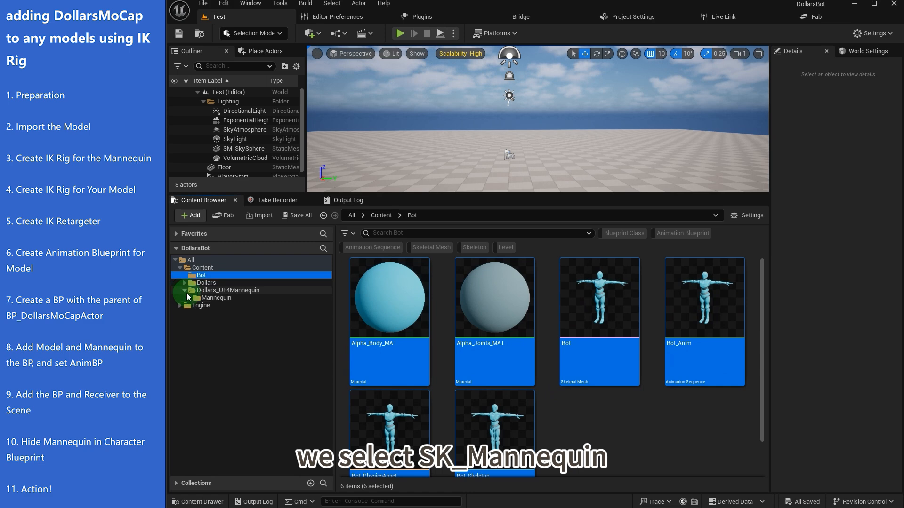
pyautogui.click(189, 299)
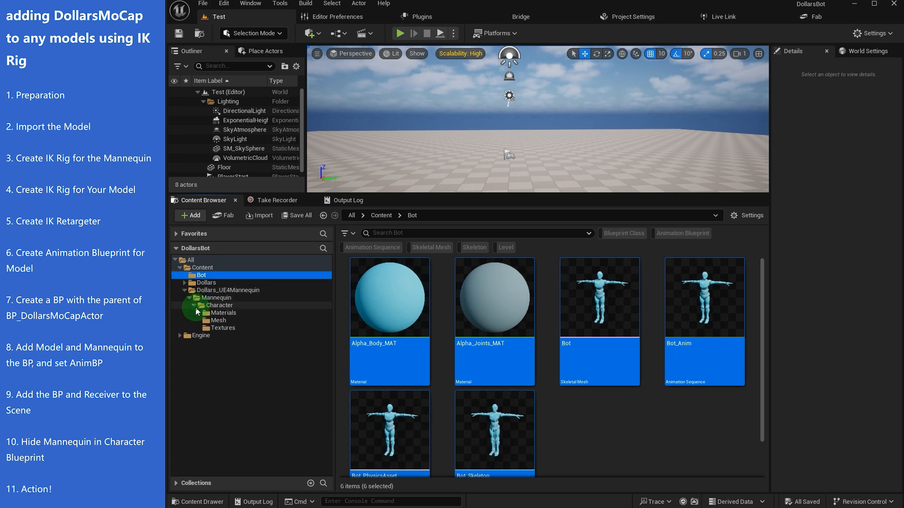
pyautogui.click(218, 320)
pyautogui.rightClick(373, 203)
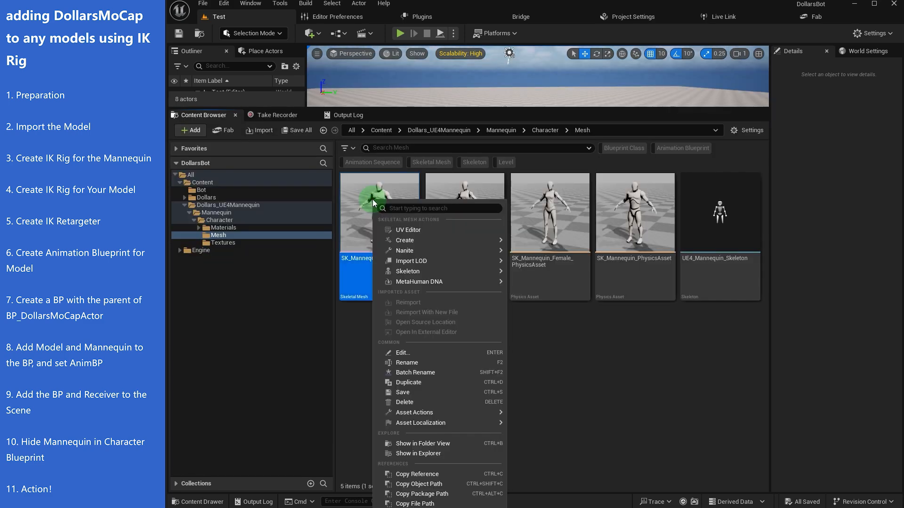
pyautogui.moveTo(443, 240)
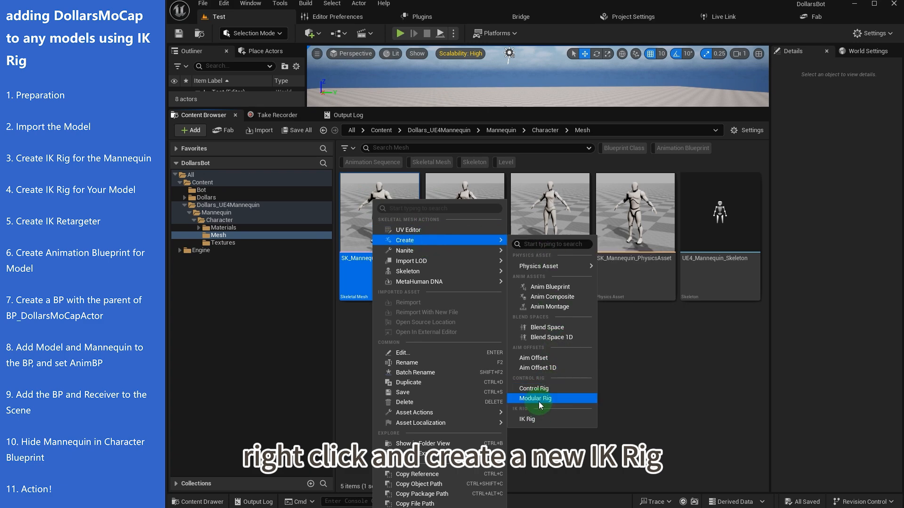
pyautogui.click(535, 426)
pyautogui.click(605, 424)
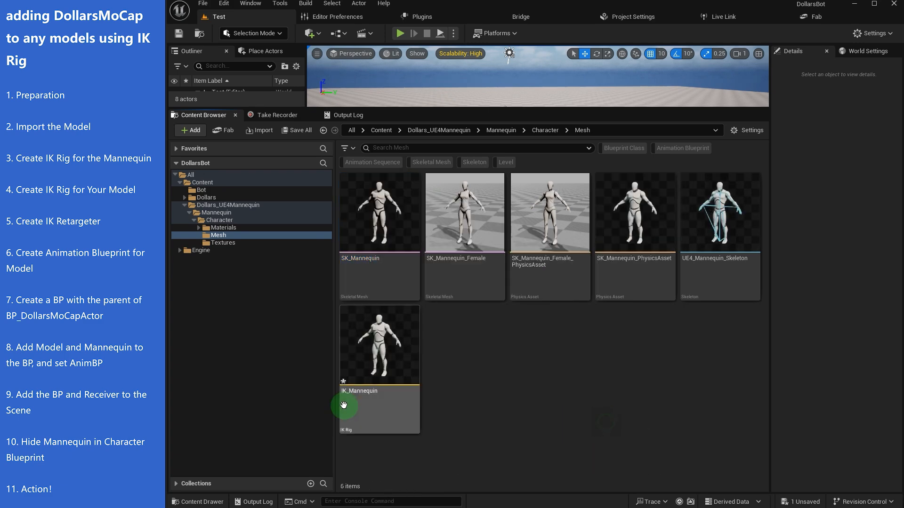
# Auto-create the retarget chains in the mannequin's IK Rig and save the asset.
pyautogui.doubleClick(377, 342)
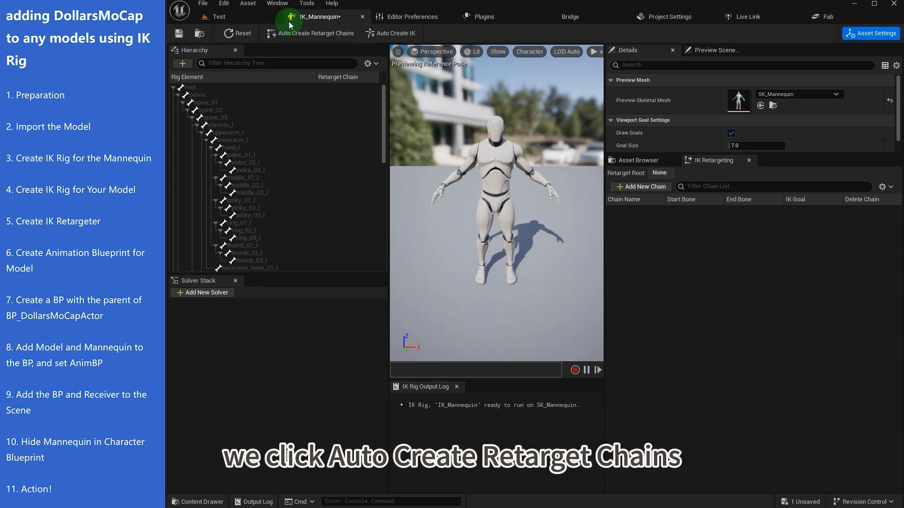
pyautogui.click(335, 33)
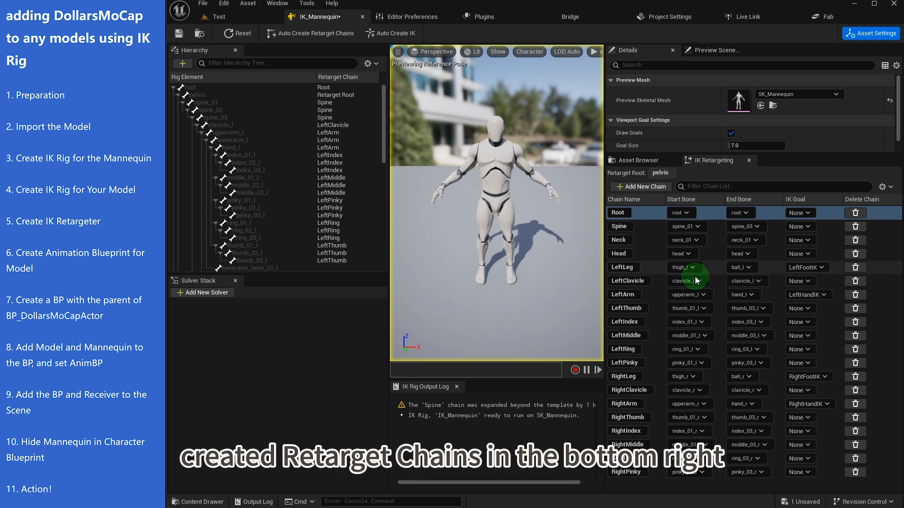
pyautogui.click(179, 33)
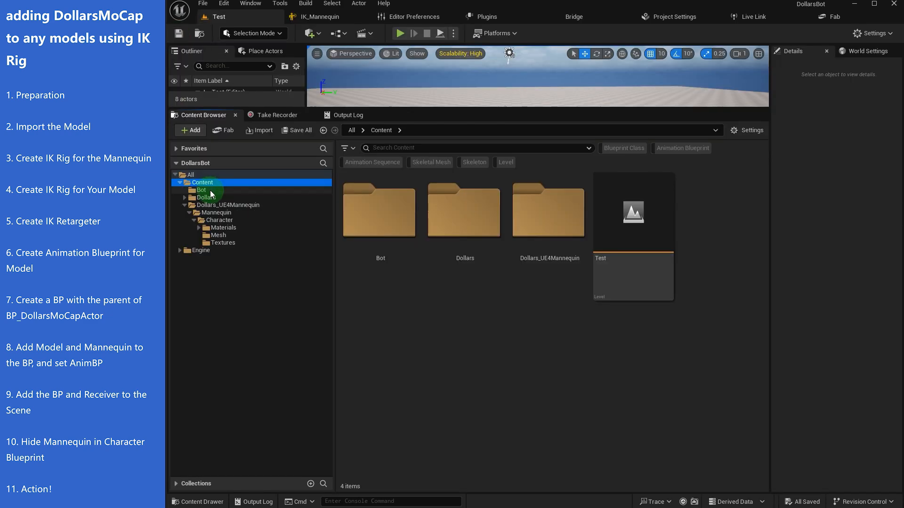
# Create an IK Rig from the Bot skeletal mesh in the Bot folder and auto-create its retarget chains.
pyautogui.click(210, 190)
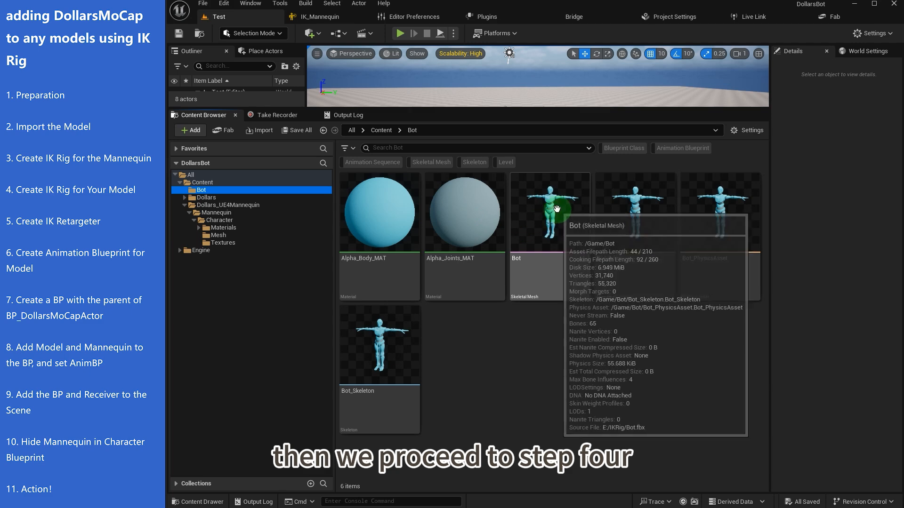
pyautogui.click(556, 208)
pyautogui.rightClick(557, 210)
pyautogui.moveTo(683, 253)
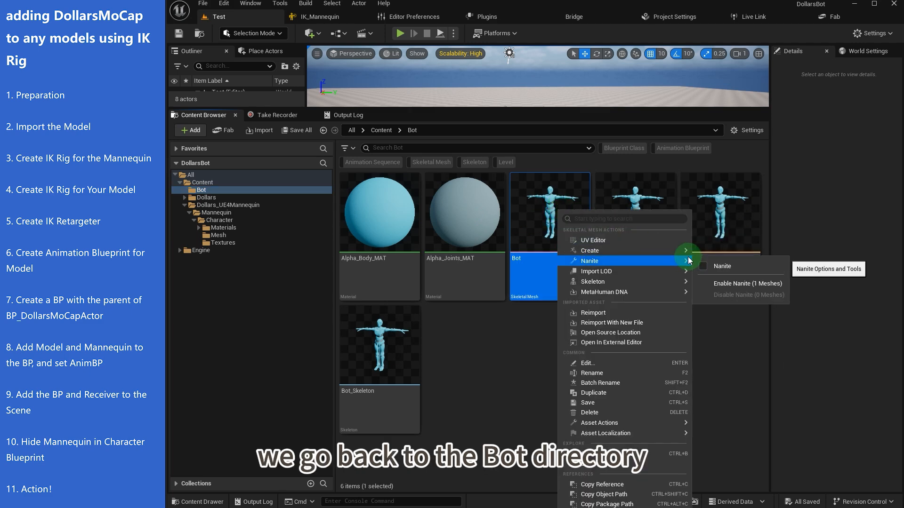
pyautogui.click(724, 429)
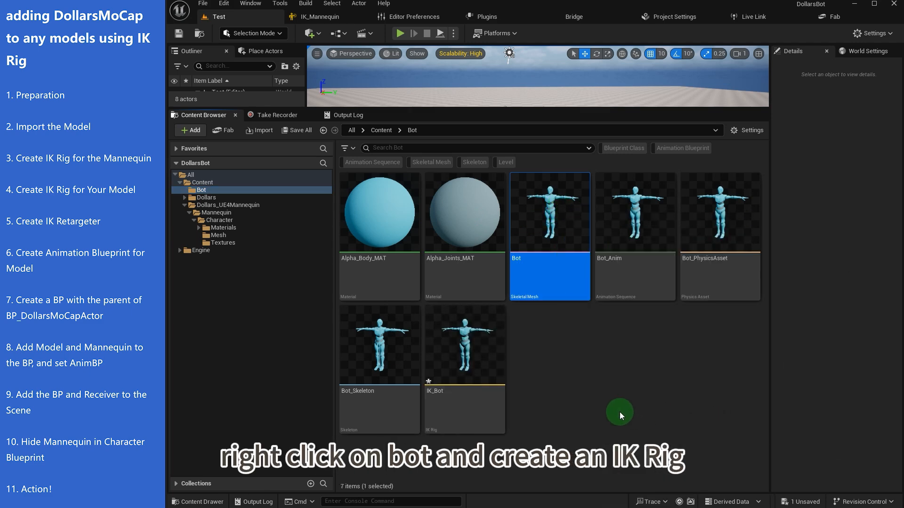
pyautogui.click(619, 413)
pyautogui.doubleClick(482, 364)
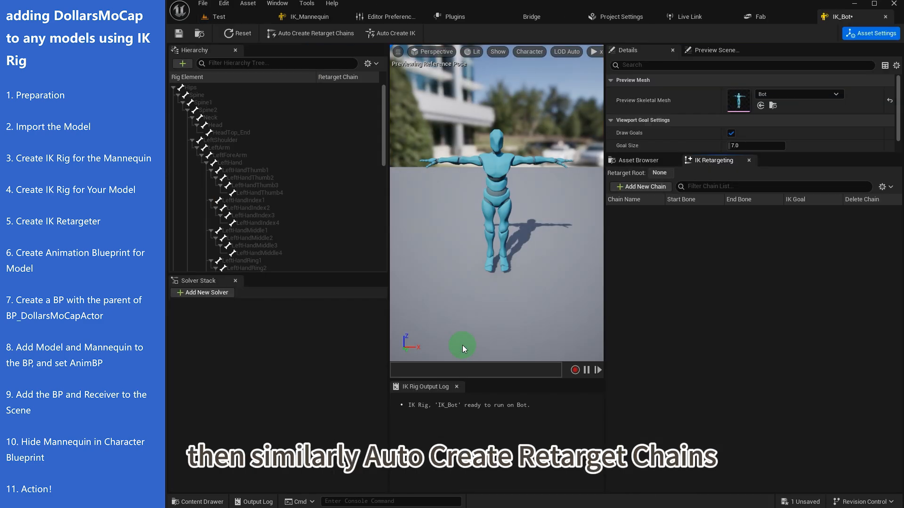
pyautogui.click(297, 38)
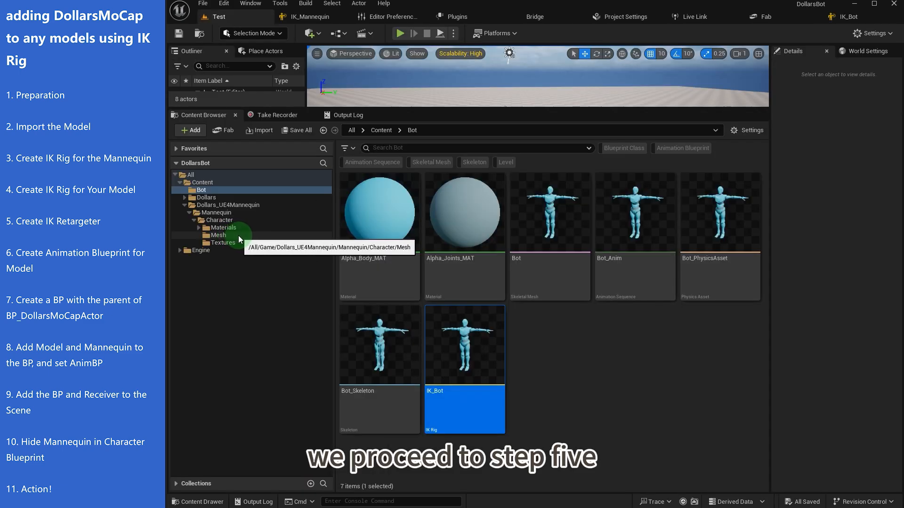
# Create an IK Retargeter from the IK_Mannequin rig in the mannequin's Mesh folder.
pyautogui.click(240, 235)
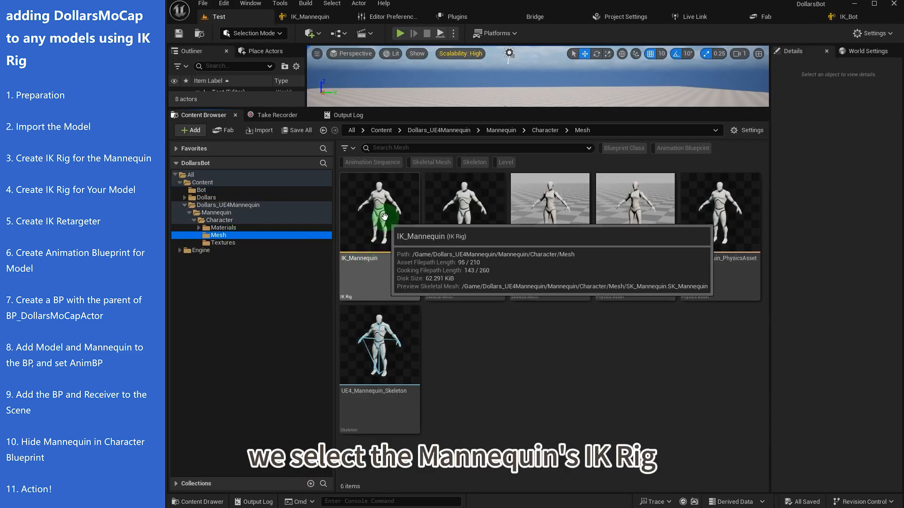
pyautogui.rightClick(385, 208)
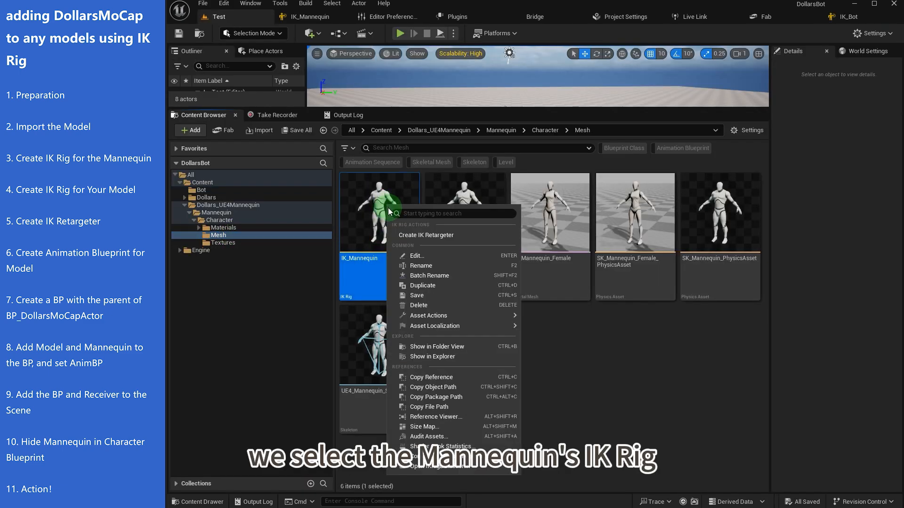
pyautogui.click(476, 235)
pyautogui.click(608, 362)
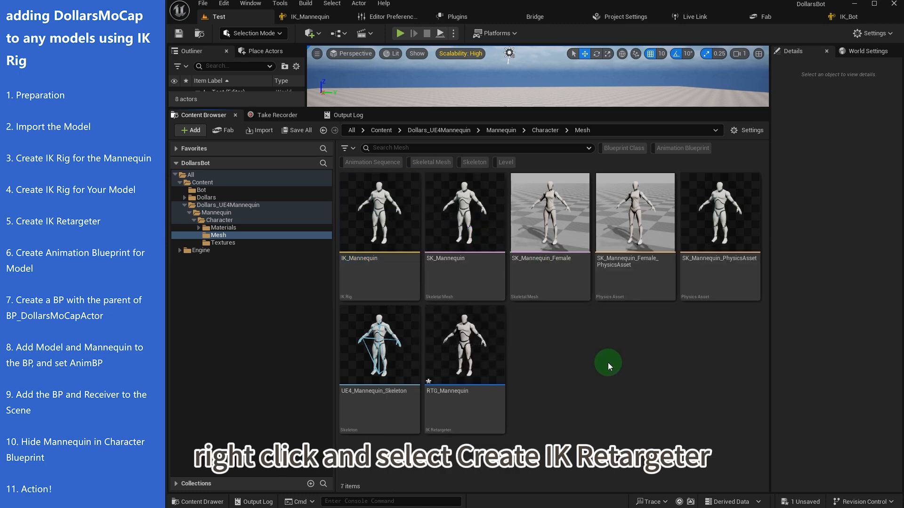
# Open the RTG_Mannequin retargeter and set its target IK Rig to IK_Bot.
pyautogui.doubleClick(476, 348)
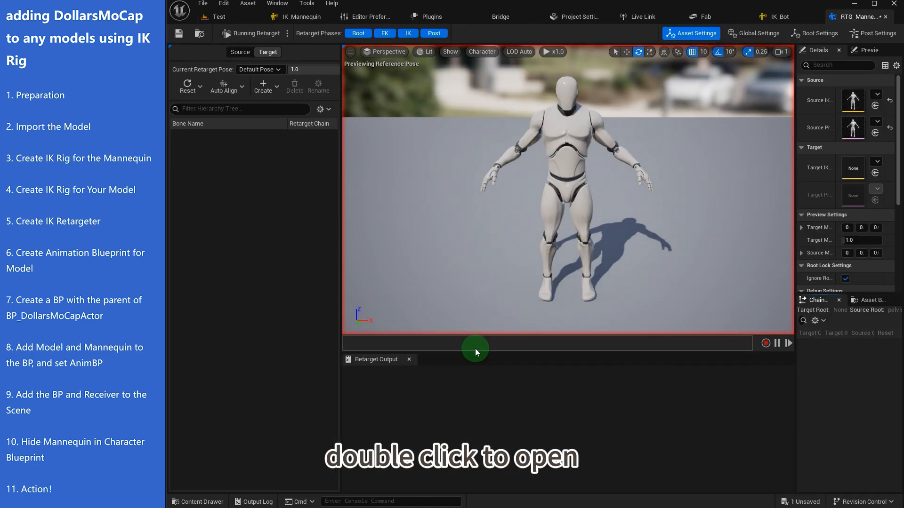
pyautogui.moveTo(340, 181); pyautogui.dragTo(290, 183)
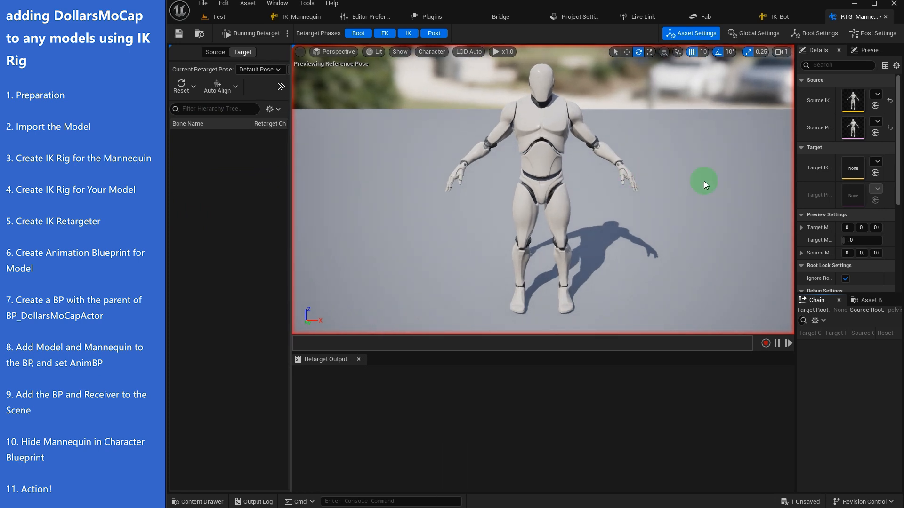
pyautogui.moveTo(794, 183); pyautogui.dragTo(636, 180)
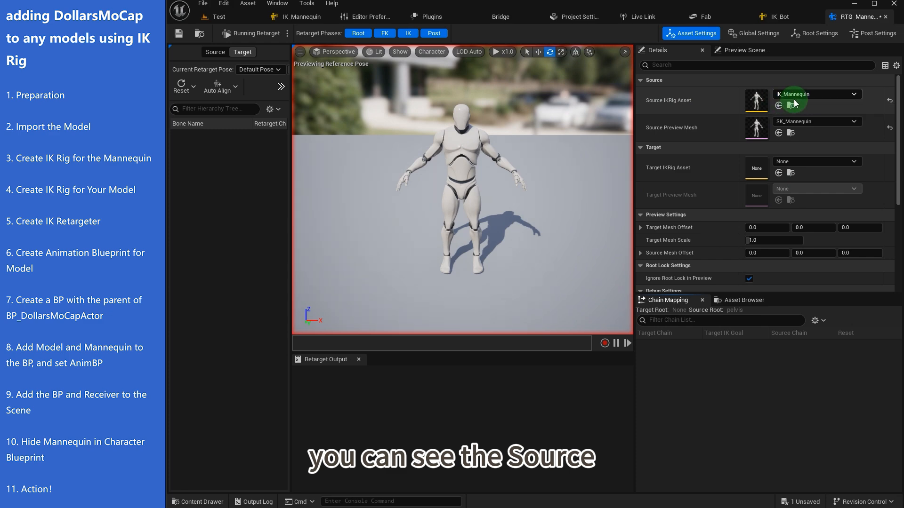
pyautogui.click(794, 168)
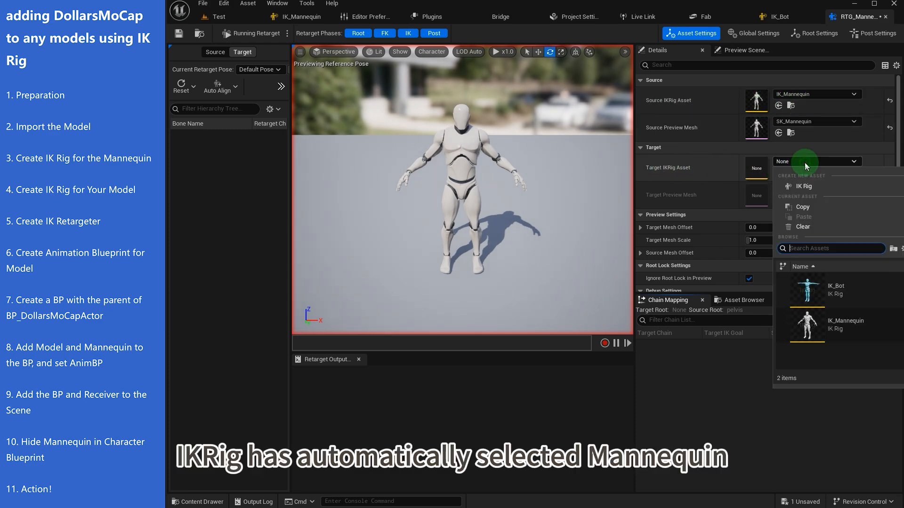
pyautogui.click(833, 295)
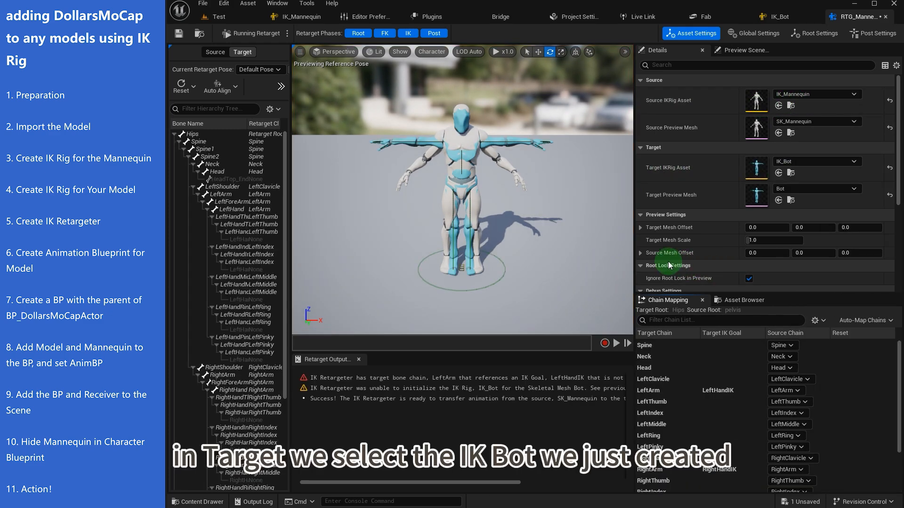
pyautogui.moveTo(635, 248); pyautogui.dragTo(733, 227)
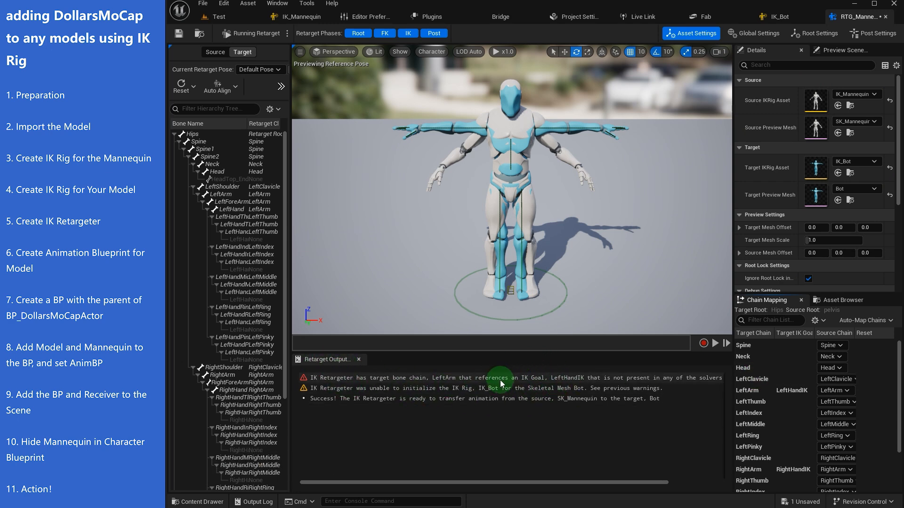
# In IK_Bot, set the IK goals of the LeftLeg, LeftArm, RightLeg and RightArm chains to None and save the rig.
pyautogui.click(771, 19)
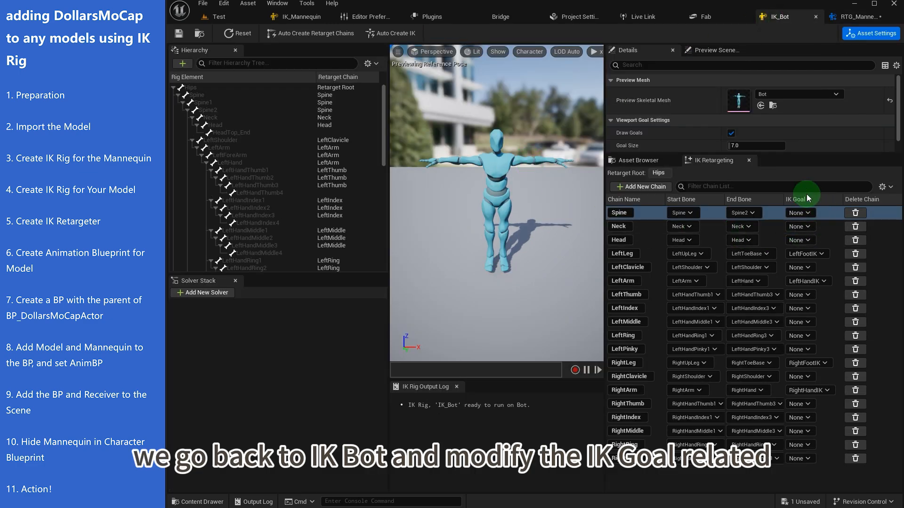
pyautogui.click(809, 256)
pyautogui.click(799, 274)
pyautogui.click(806, 281)
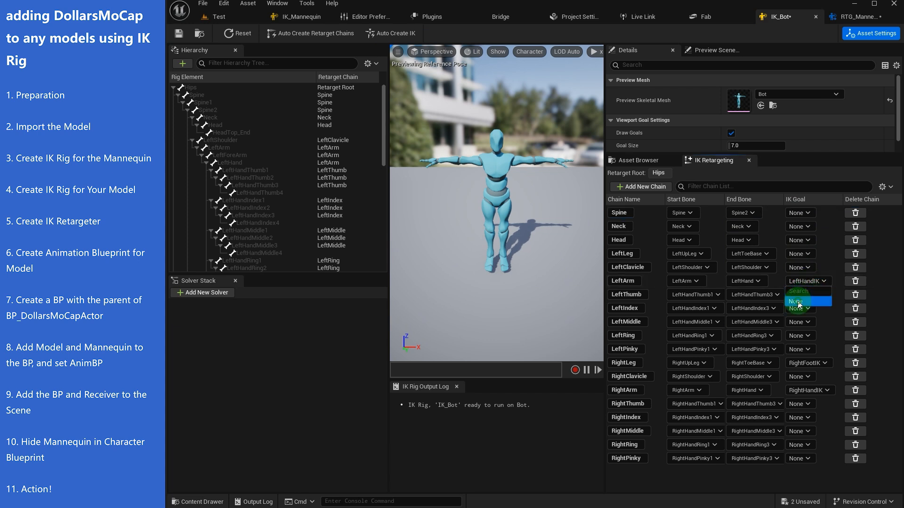
pyautogui.click(799, 301)
pyautogui.click(805, 363)
pyautogui.click(798, 383)
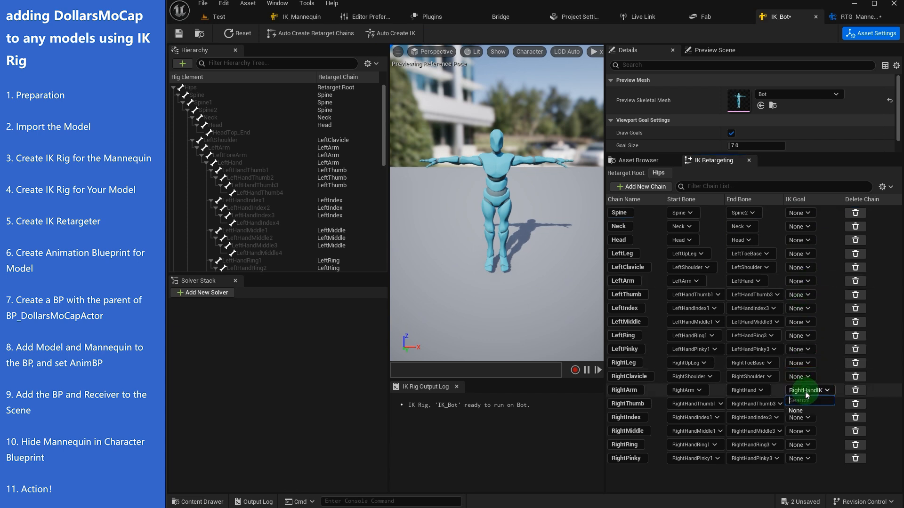
pyautogui.click(795, 410)
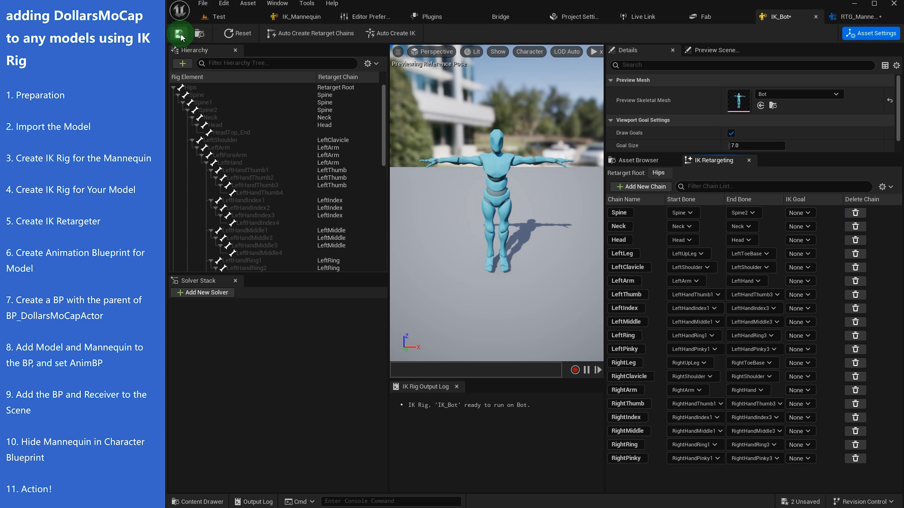
# Save the RTG_Mannequin retargeter and switch it to editing the retarget pose of the source skeleton.
pyautogui.click(840, 19)
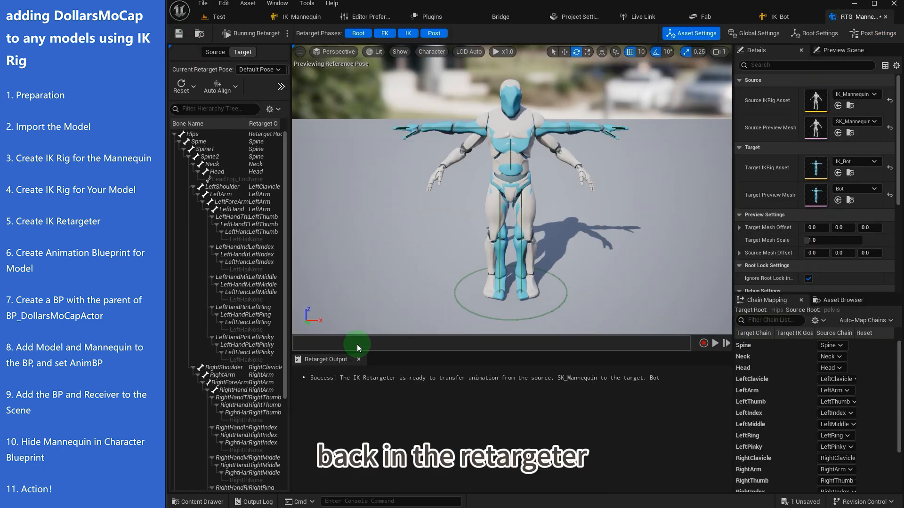
pyautogui.click(178, 33)
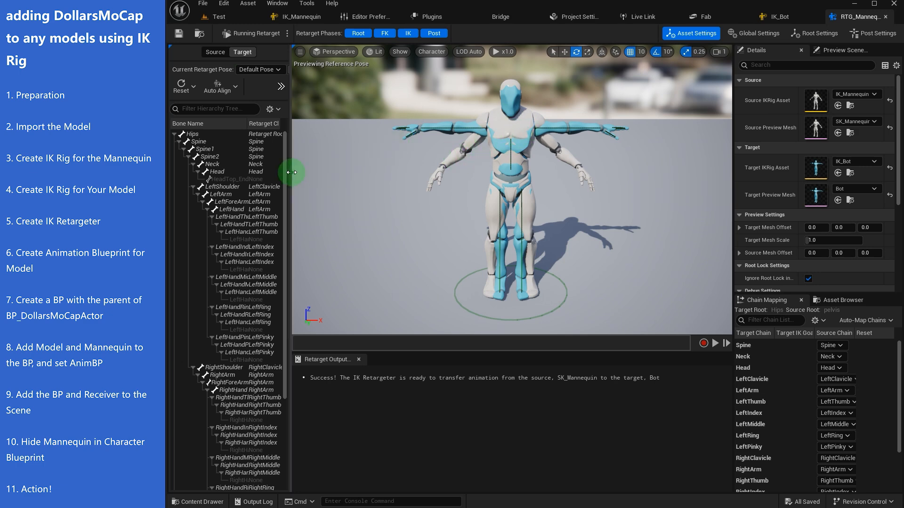
pyautogui.moveTo(292, 172); pyautogui.dragTo(344, 175)
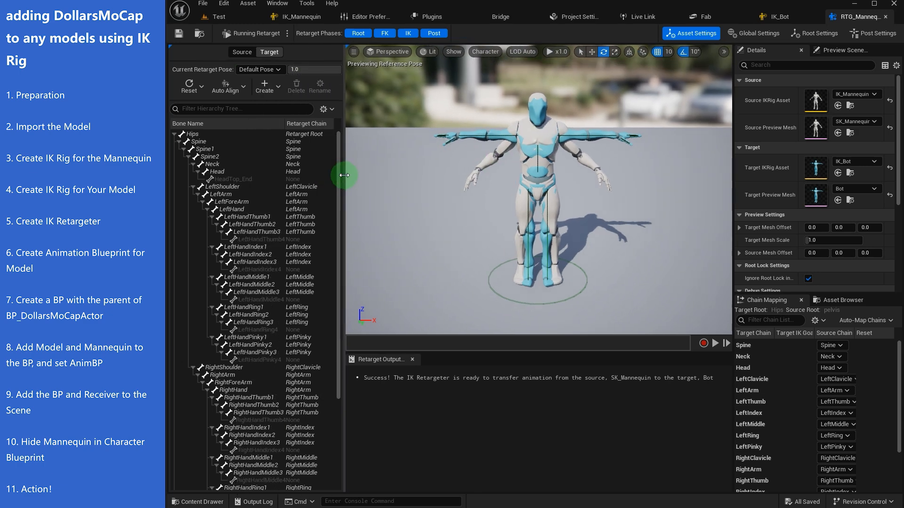
pyautogui.click(246, 34)
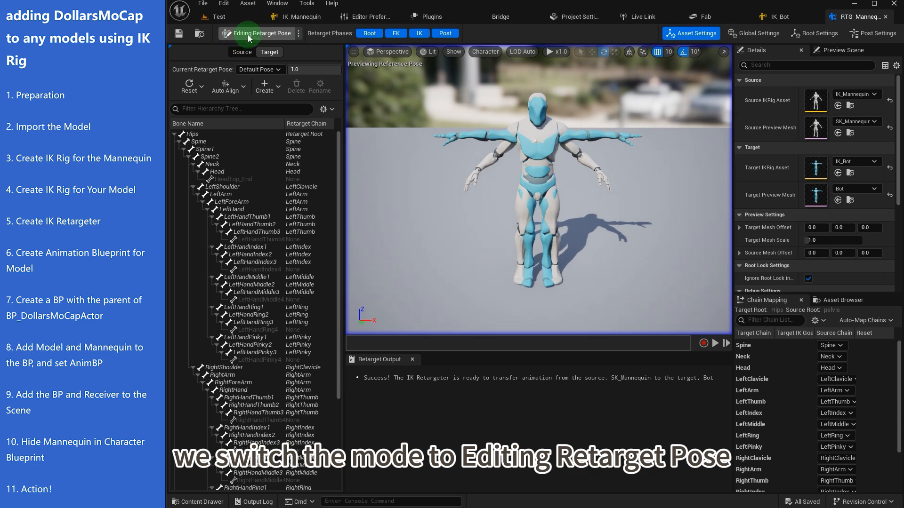
pyautogui.click(242, 52)
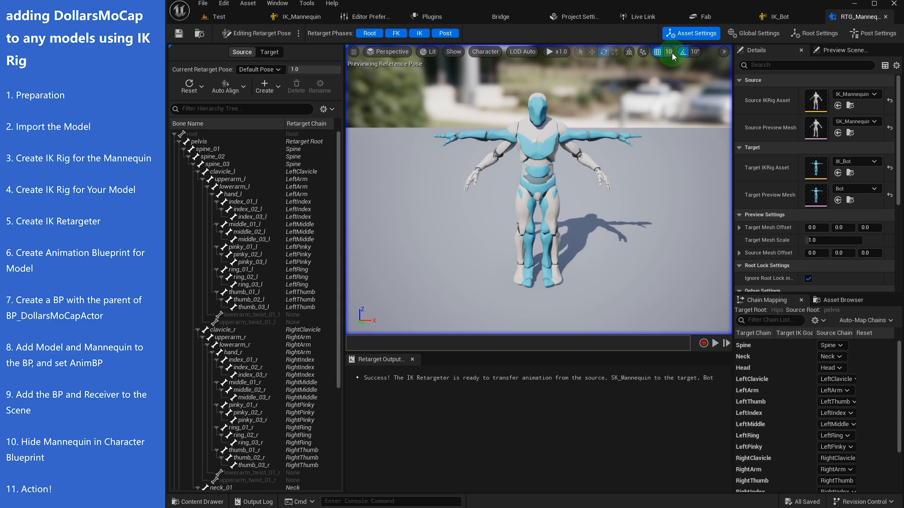
# Turn off rotation snapping and lower the viewport camera speed to 0.1.
pyautogui.moveTo(345, 135); pyautogui.dragTo(292, 135)
pyautogui.click(718, 52)
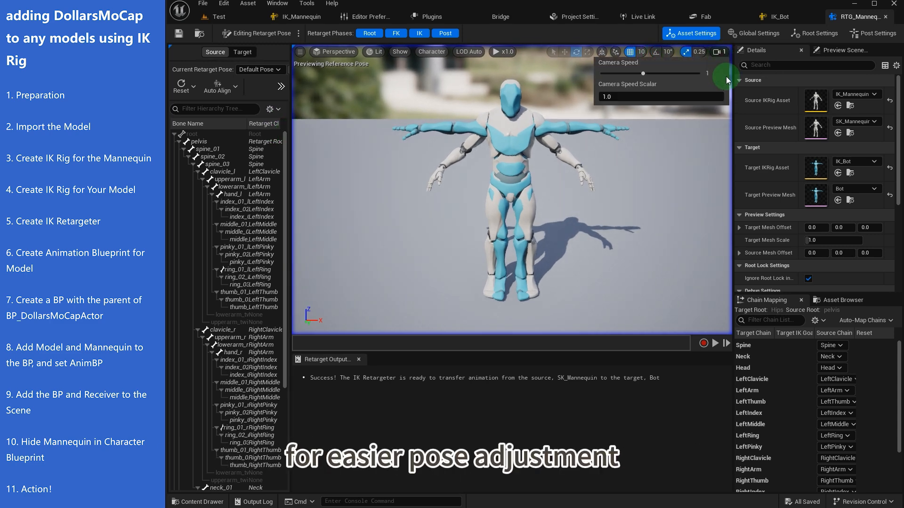
pyautogui.moveTo(641, 77); pyautogui.dragTo(627, 75)
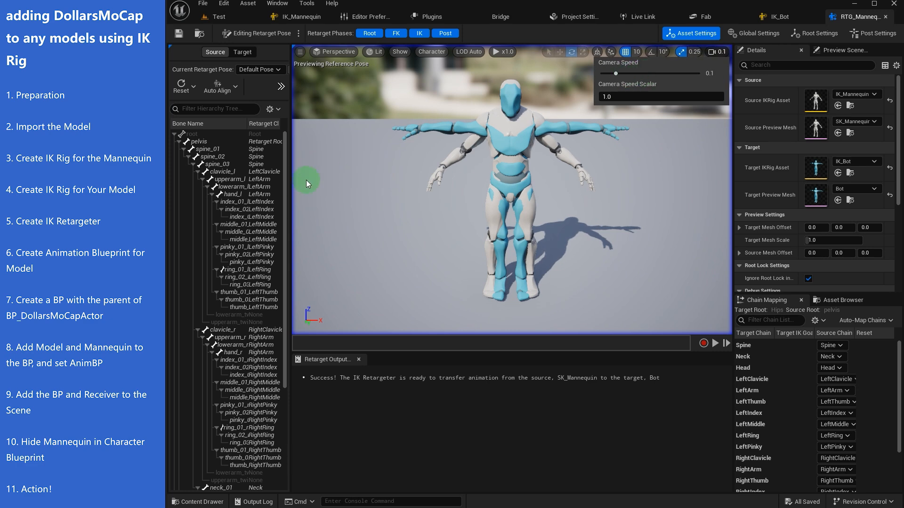
pyautogui.click(296, 202)
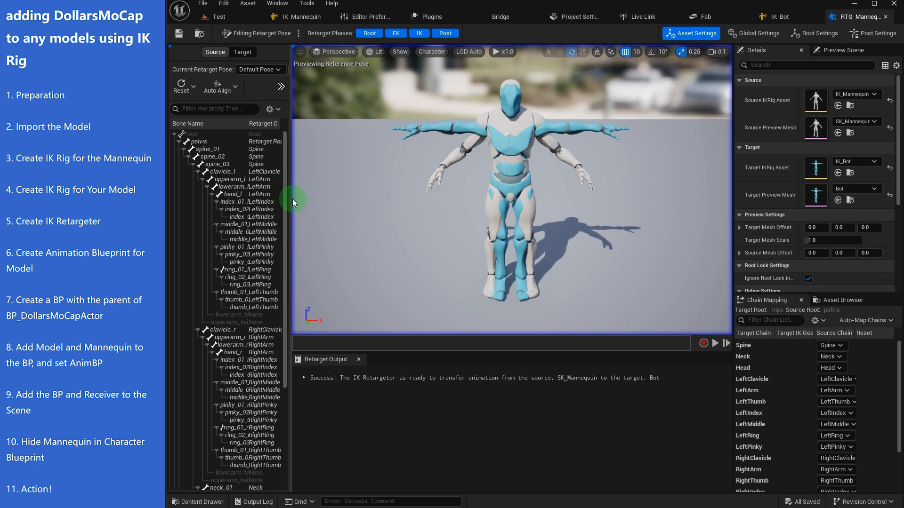
pyautogui.moveTo(293, 199); pyautogui.dragTo(316, 198)
# Rotate the mannequin's clavicle_l and raise upperarm_l by about 43° to level the left arm with the Bot's T-pose.
pyautogui.click(243, 172)
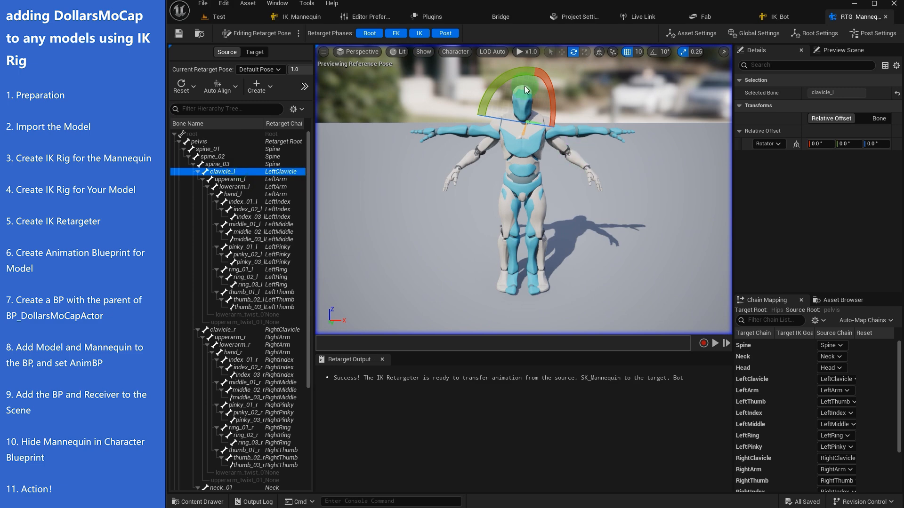
pyautogui.moveTo(526, 89); pyautogui.dragTo(505, 97)
pyautogui.click(240, 180)
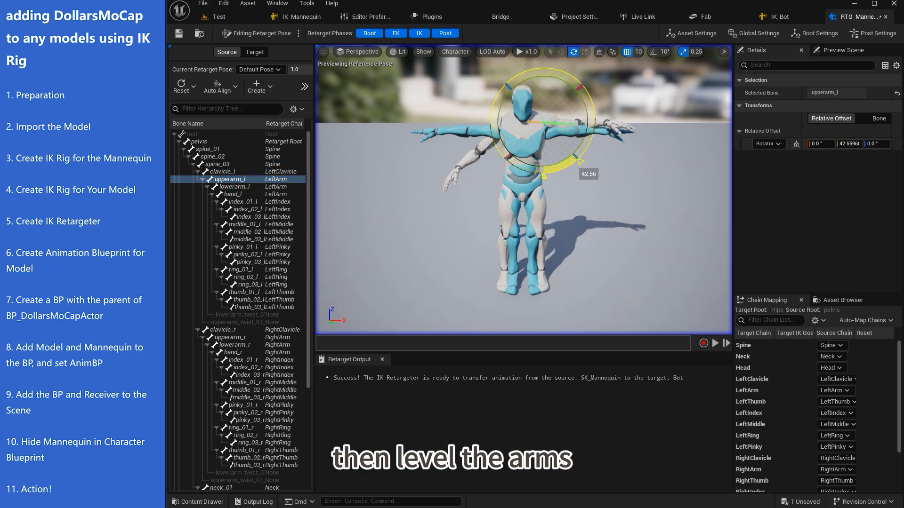
pyautogui.click(248, 186)
pyautogui.scroll(4, 649, 57)
pyautogui.keyDown('alt'); pyautogui.moveTo(648, 58); pyautogui.dragTo(598, 163); pyautogui.keyUp('alt')
pyautogui.click(228, 179)
pyautogui.moveTo(462, 201); pyautogui.dragTo(470, 155, button='right')
# Rotate hand_l and lowerarm_l to align the mannequin's left forearm and hand with the Bot's, and save the retargeter.
pyautogui.click(232, 194)
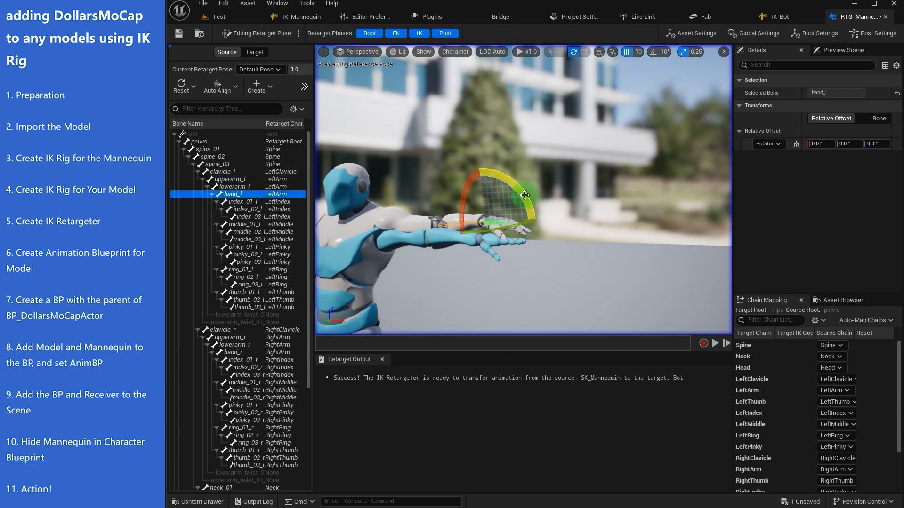
pyautogui.moveTo(500, 181); pyautogui.dragTo(509, 187)
pyautogui.moveTo(509, 187); pyautogui.dragTo(471, 202, button='right')
pyautogui.moveTo(401, 208); pyautogui.dragTo(404, 217)
pyautogui.moveTo(475, 203); pyautogui.dragTo(541, 189, button='right')
pyautogui.click(246, 188)
pyautogui.moveTo(625, 141); pyautogui.dragTo(633, 159)
pyautogui.hotkey('ctrl', 's')
# Rotate the mannequin's clavicle_r and raise upperarm_r by about 45° to level the right arm with the Bot's.
pyautogui.click(258, 328)
pyautogui.moveTo(552, 131); pyautogui.dragTo(559, 169)
pyautogui.click(234, 339)
pyautogui.moveTo(559, 169); pyautogui.dragTo(452, 202, button='right')
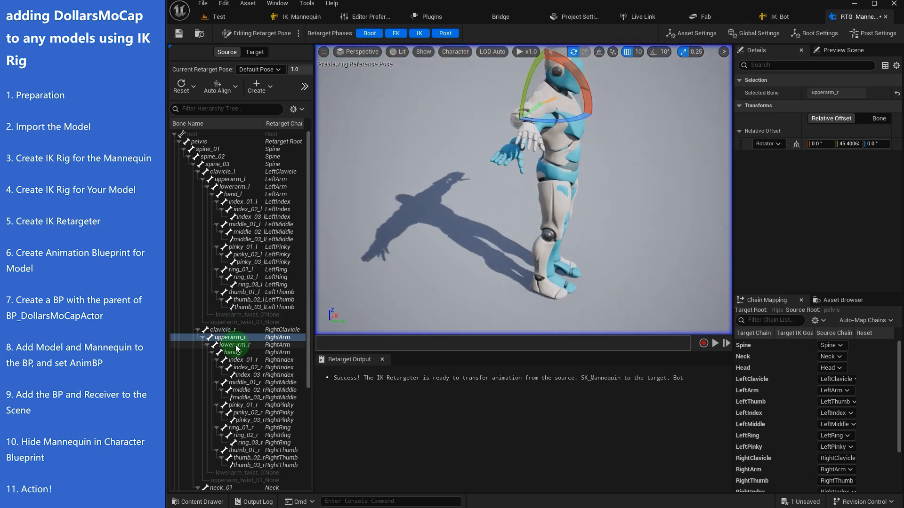
pyautogui.click(236, 346)
pyautogui.moveTo(541, 189); pyautogui.dragTo(539, 176, button='right')
pyautogui.click(243, 338)
pyautogui.moveTo(578, 147); pyautogui.dragTo(574, 149)
# Rotate hand_r and lowerarm_r to align the mannequin's right forearm and hand with the Bot's, and save the retargeter.
pyautogui.click(238, 346)
pyautogui.moveTo(603, 155); pyautogui.dragTo(605, 163)
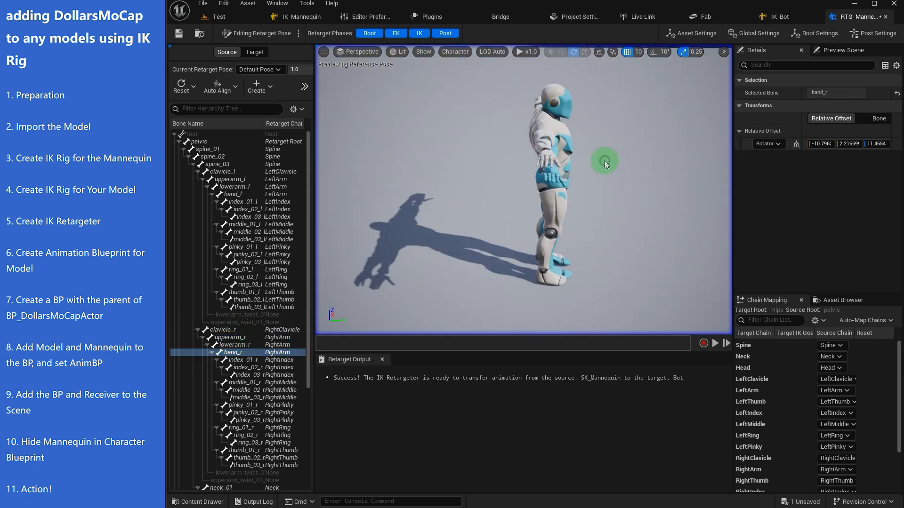
pyautogui.moveTo(605, 164); pyautogui.dragTo(575, 179, button='right')
pyautogui.moveTo(510, 153); pyautogui.dragTo(513, 158)
pyautogui.hotkey('ctrl', 's')
# Rotate thigh_l and thigh_r slightly inward, thigh_r by about 5°, to match the Bot's legs, and save the retargeter.
pyautogui.moveTo(536, 160); pyautogui.dragTo(560, 188, button='right')
pyautogui.scroll(-4, 560, 189)
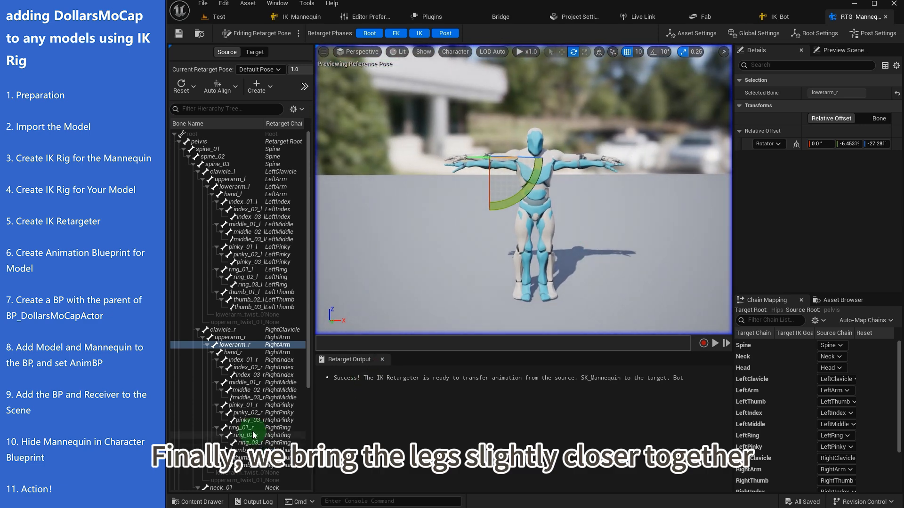
pyautogui.scroll(-5, 253, 435)
pyautogui.click(210, 382)
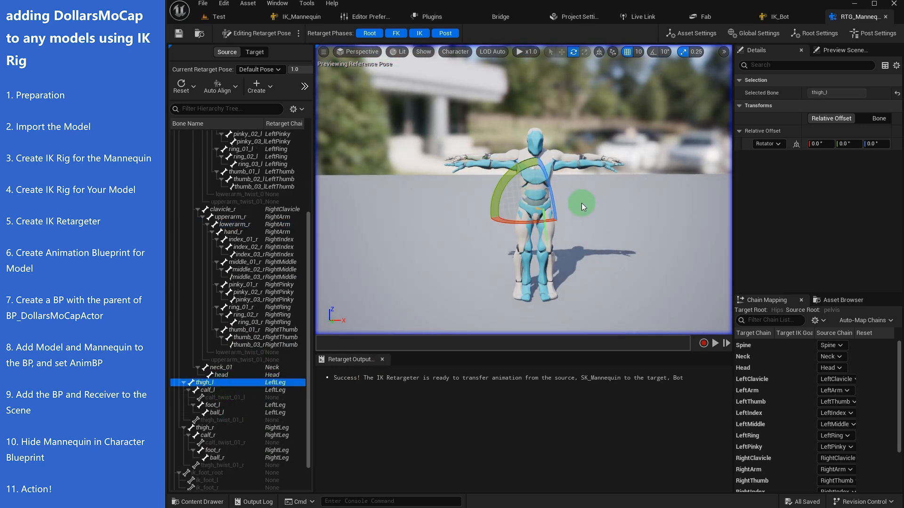
pyautogui.moveTo(507, 176); pyautogui.dragTo(511, 173)
pyautogui.click(207, 428)
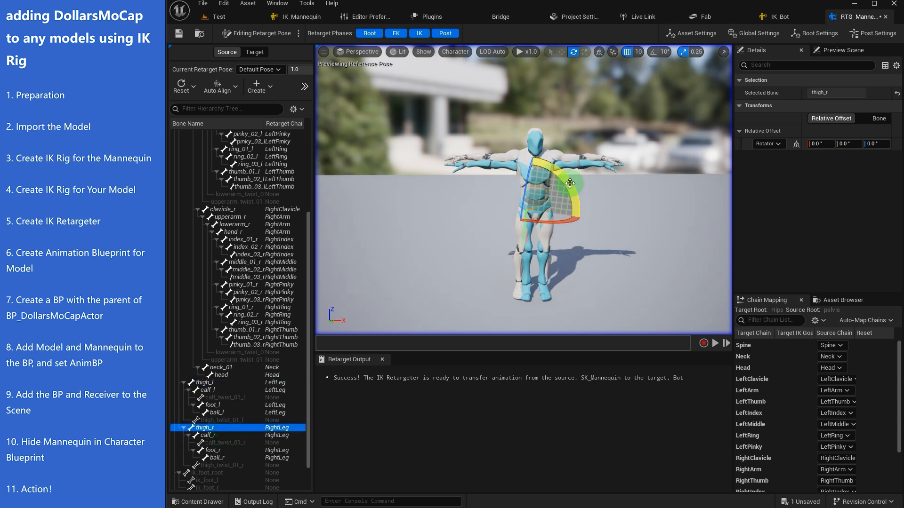
pyautogui.moveTo(569, 183); pyautogui.dragTo(607, 214)
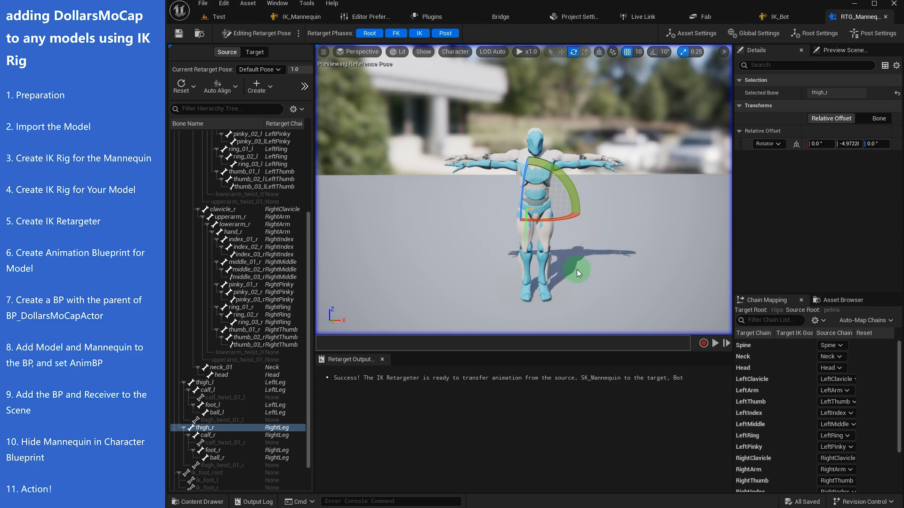
pyautogui.moveTo(576, 270)
pyautogui.mouseDown(button='right')
pyautogui.moveTo(576, 230)
pyautogui.moveTo(576, 268)
pyautogui.moveTo(565, 270)
pyautogui.mouseUp(button='right')
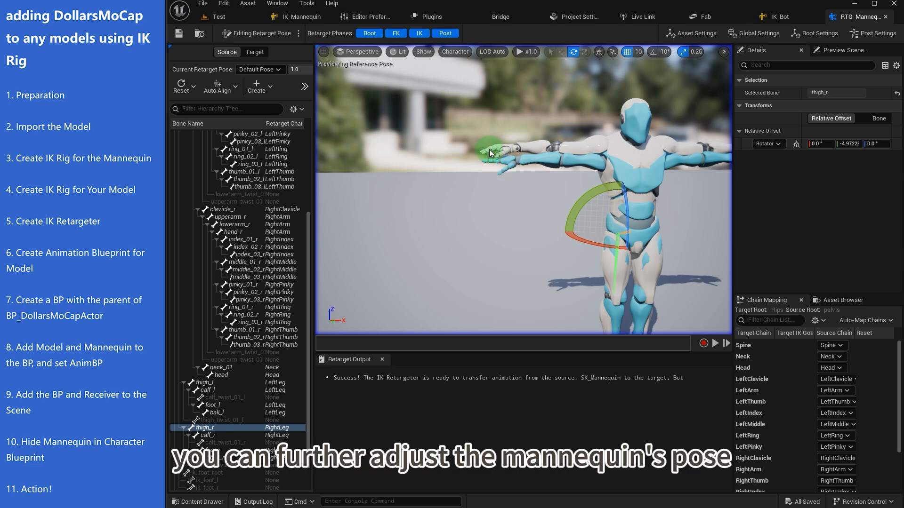
pyautogui.moveTo(515, 215); pyautogui.dragTo(480, 176)
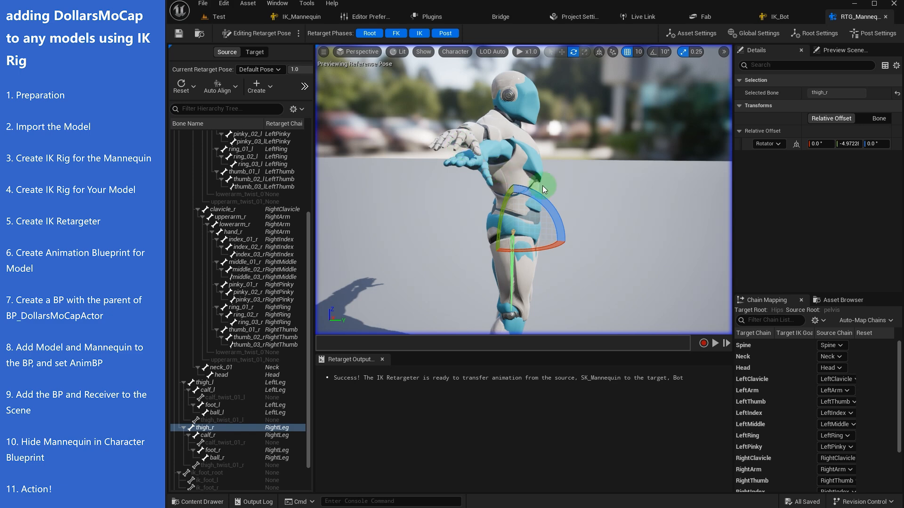
pyautogui.moveTo(542, 186); pyautogui.dragTo(511, 187)
# Create an Animation Blueprint from the Bot skeletal mesh in the Bot folder, keep its default name and open it.
pyautogui.click(254, 18)
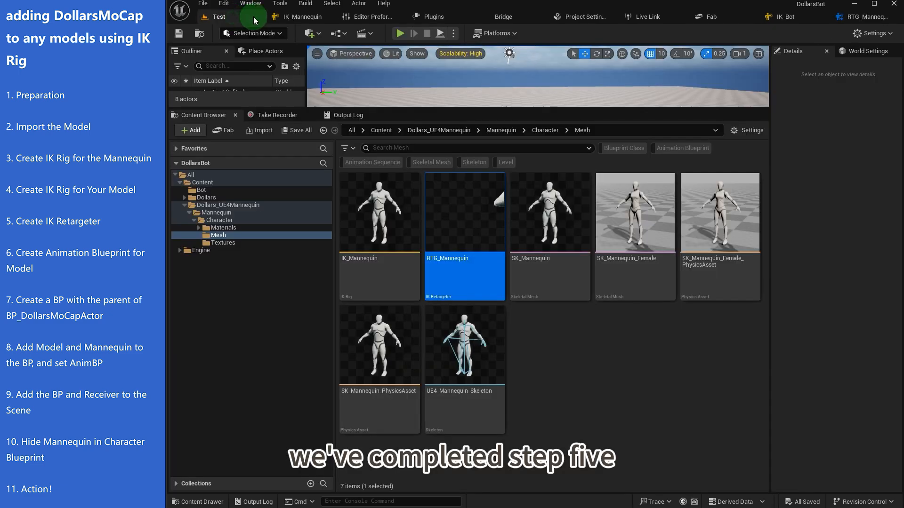
pyautogui.click(233, 190)
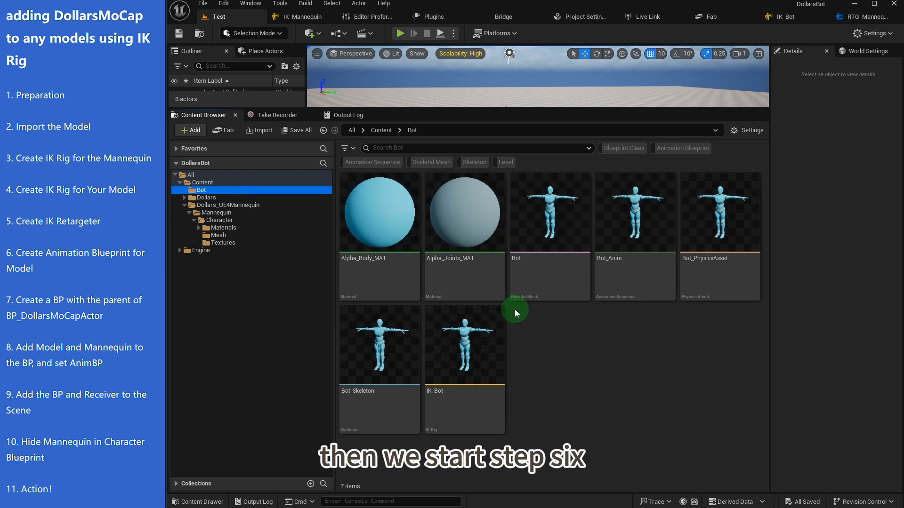
pyautogui.rightClick(583, 199)
pyautogui.moveTo(631, 241)
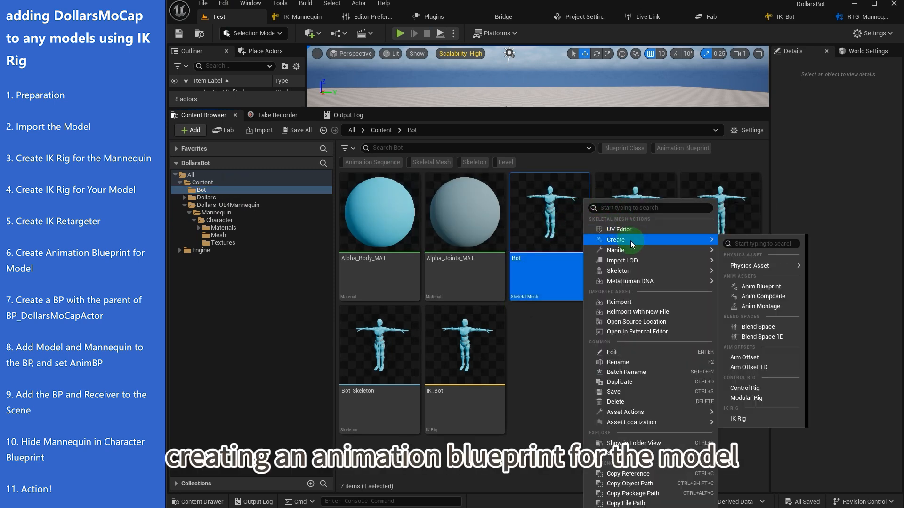
pyautogui.click(776, 286)
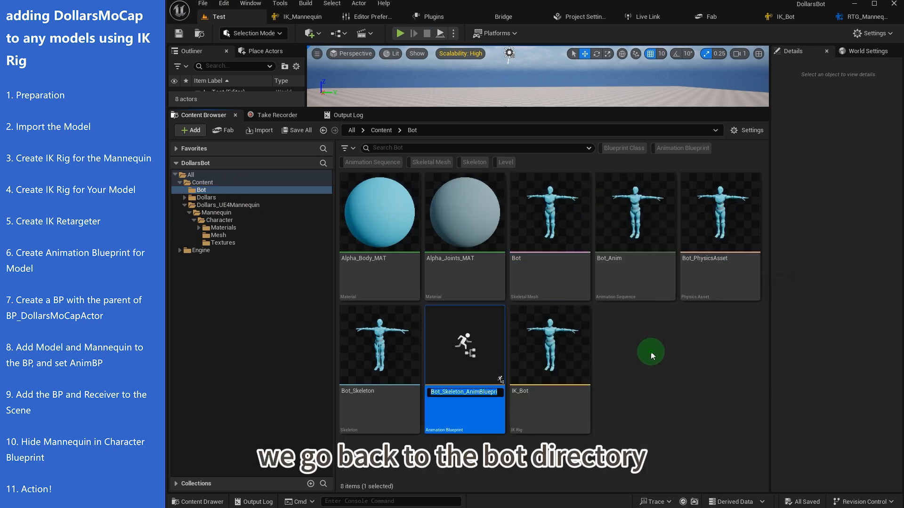
pyautogui.press('Return')
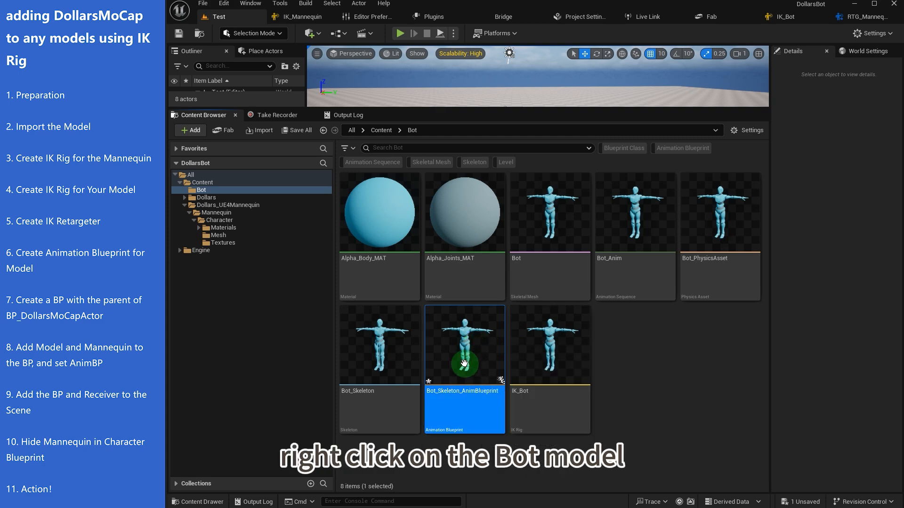
pyautogui.doubleClick(463, 363)
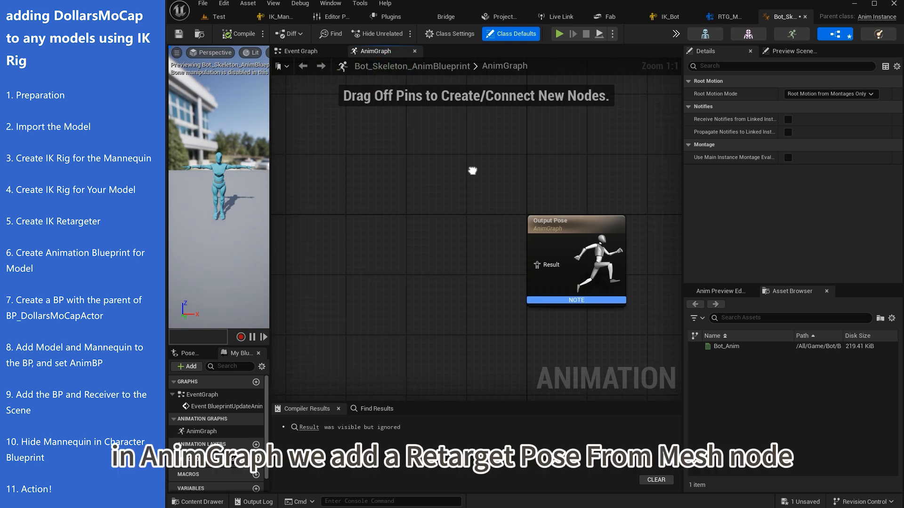
# Add a Retarget Pose From Mesh node to the AnimGraph, feed it into Output Pose, and assign RTG_Mannequin as its IKRetargeter Asset.
pyautogui.rightClick(371, 203)
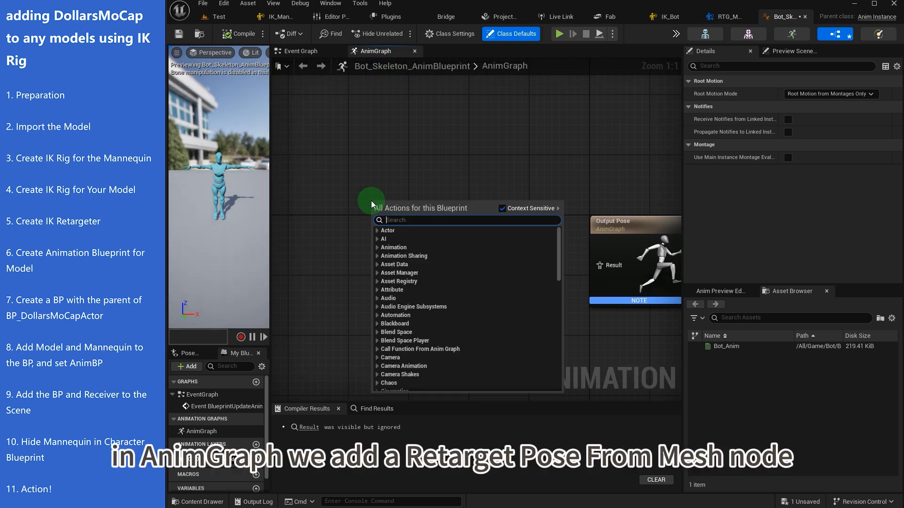
pyautogui.write('reta')
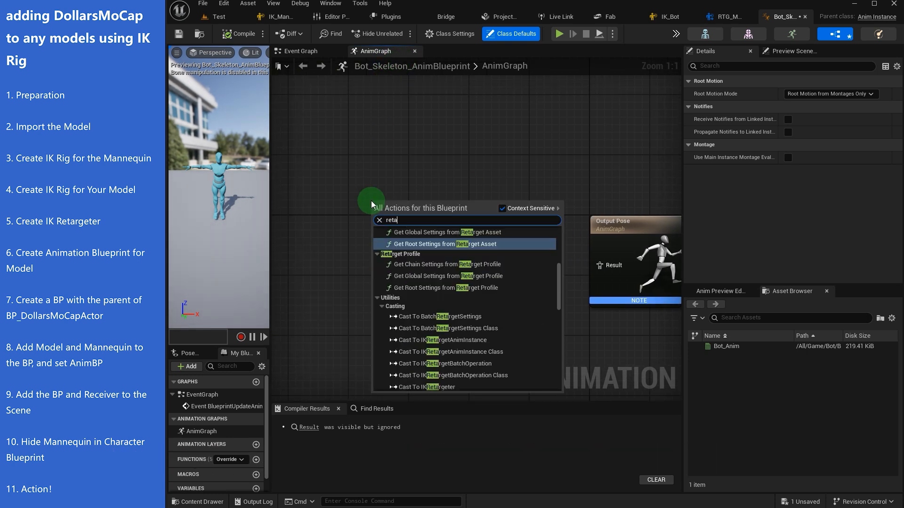
pyautogui.write('rget po')
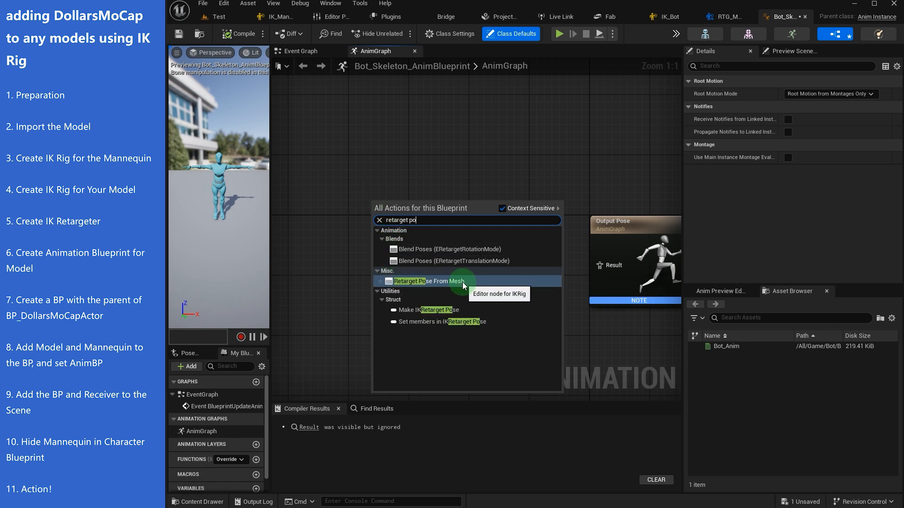
pyautogui.click(442, 282)
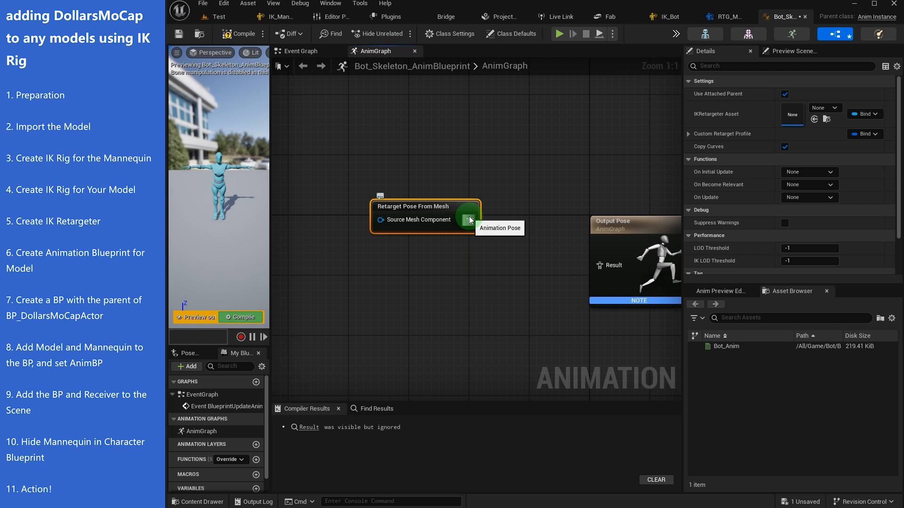
pyautogui.moveTo(469, 219); pyautogui.dragTo(600, 265)
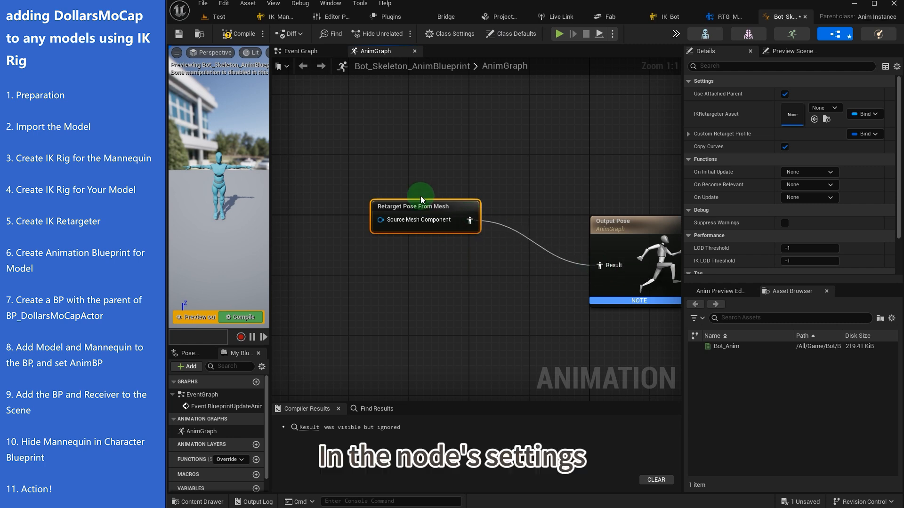
pyautogui.click(834, 108)
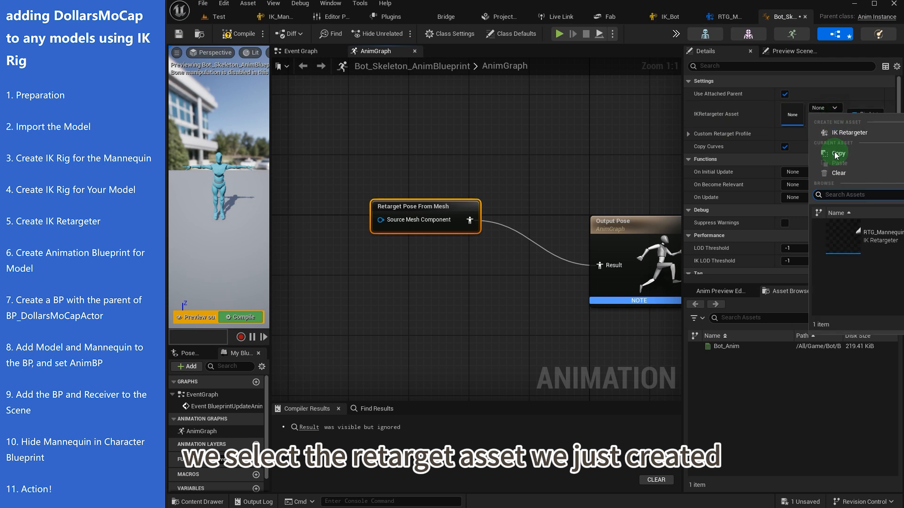
pyautogui.click(848, 239)
# Promote the Retarget Pose From Mesh node's Source Mesh Component input to a variable, then save and compile the Animation Blueprint.
pyautogui.moveTo(370, 224); pyautogui.dragTo(482, 184, button='right')
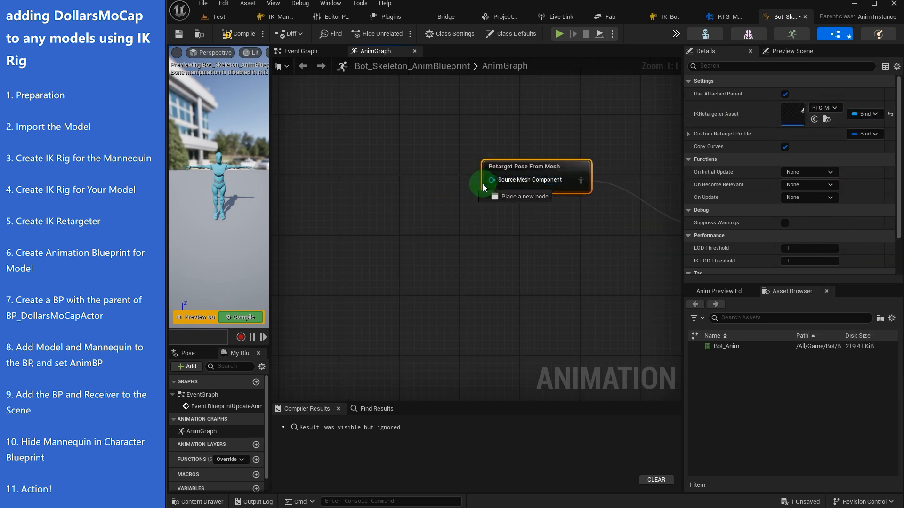
pyautogui.moveTo(490, 180); pyautogui.dragTo(362, 222)
pyautogui.click(432, 245)
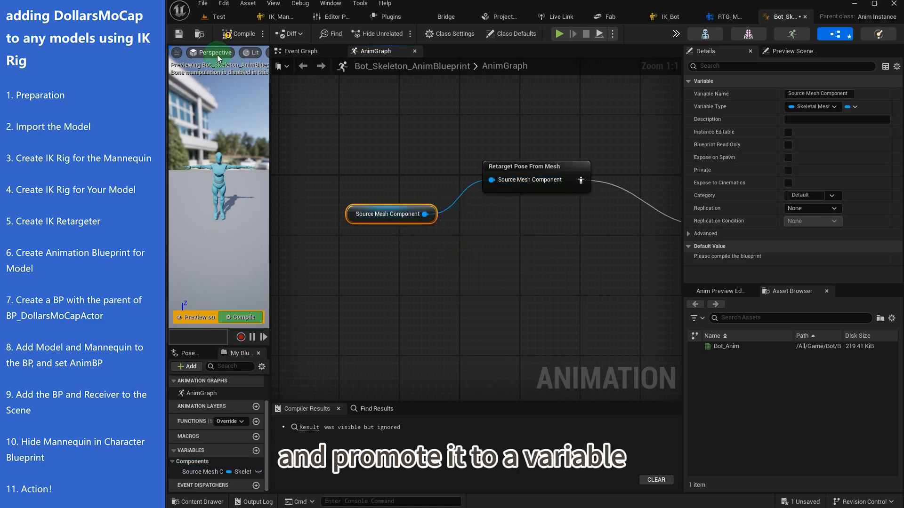
pyautogui.click(179, 34)
pyautogui.click(240, 34)
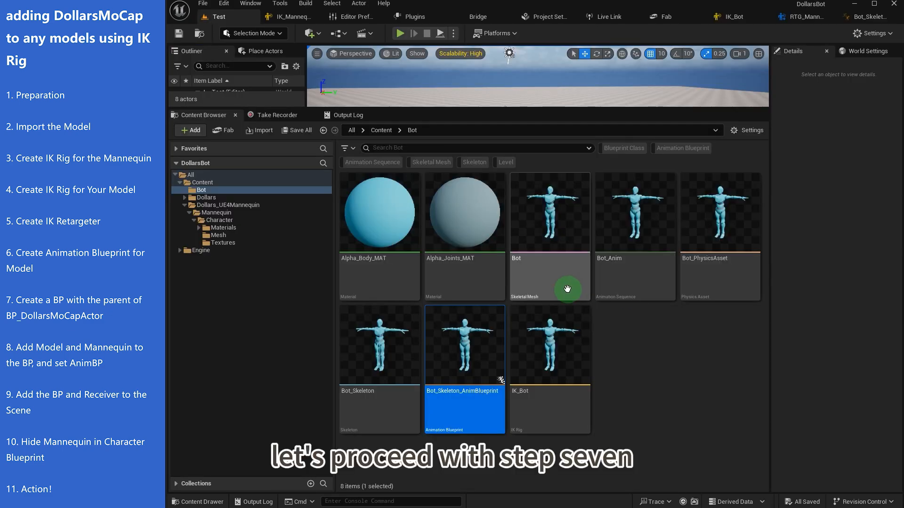
# Create a Blueprint Class in the Bot folder with BP_DollarsMoCapActor as parent, name it BP_Bot and open it.
pyautogui.rightClick(626, 331)
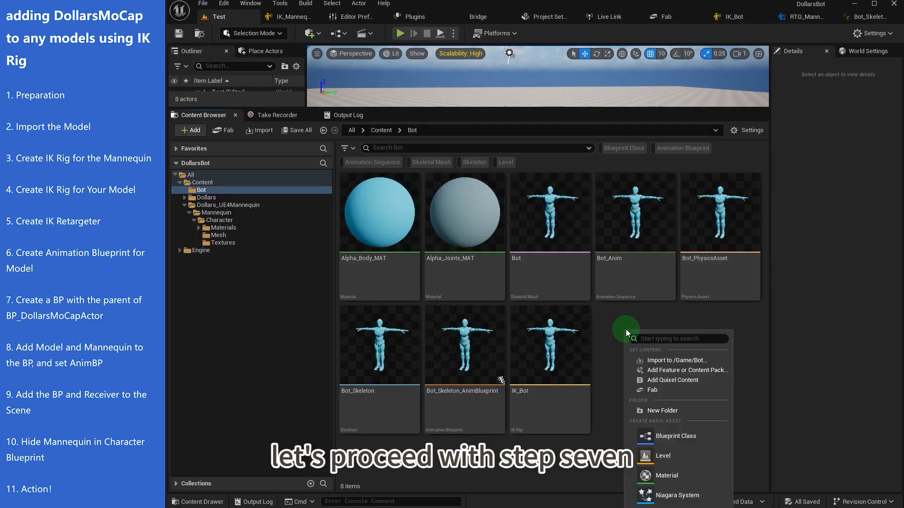
pyautogui.click(675, 436)
pyautogui.click(317, 366)
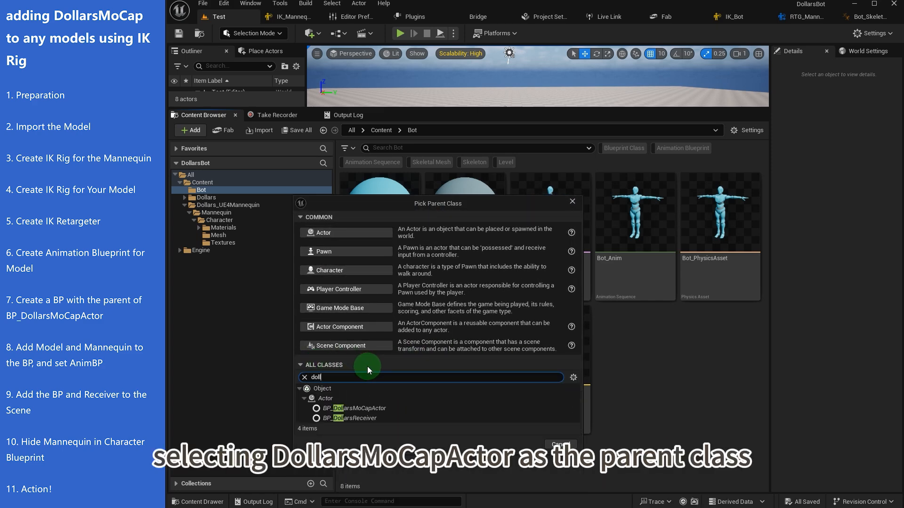
pyautogui.click(471, 408)
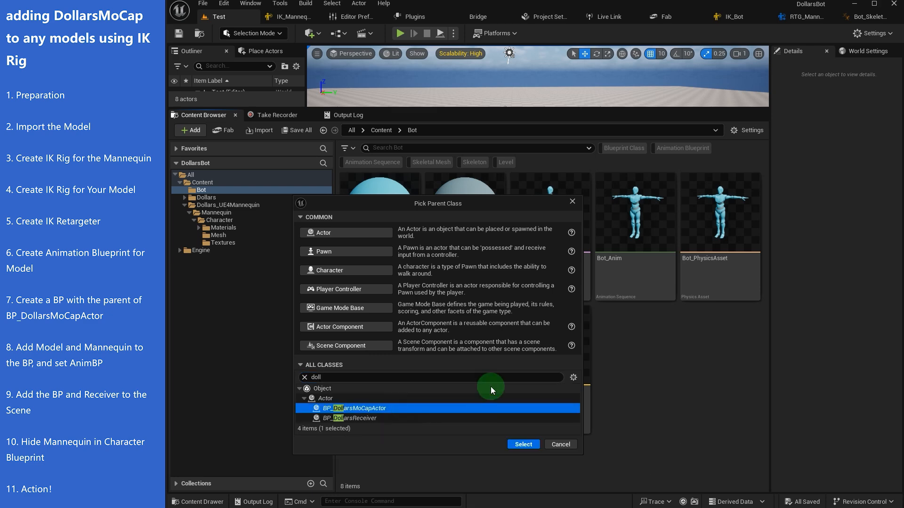
pyautogui.click(531, 444)
pyautogui.write('BP_')
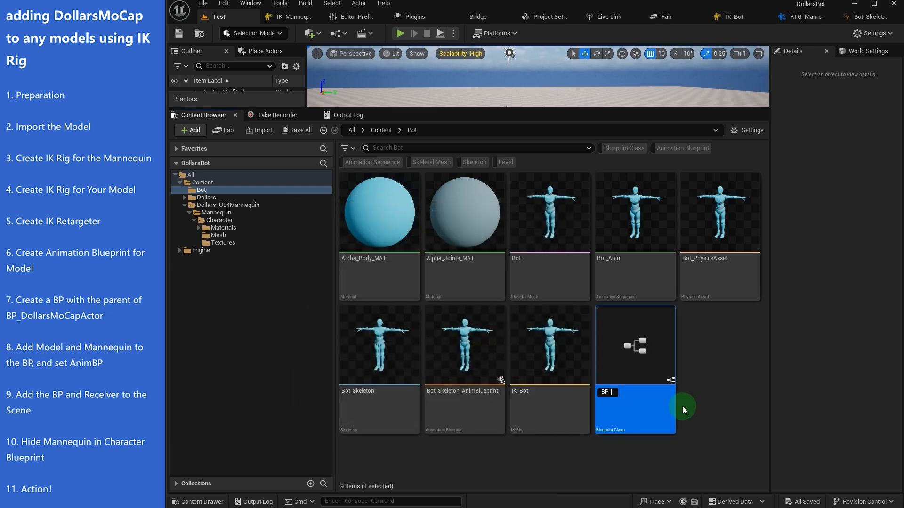
pyautogui.write('Bot')
pyautogui.press('Return')
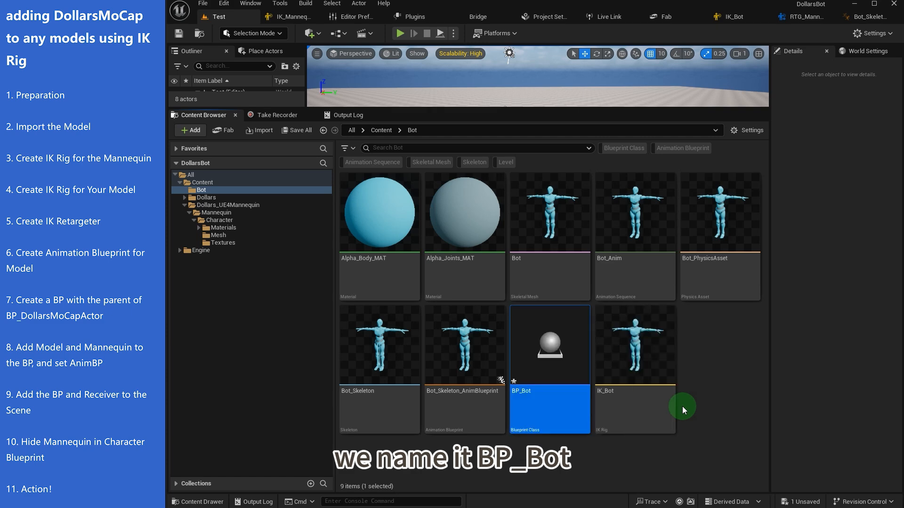
pyautogui.doubleClick(618, 386)
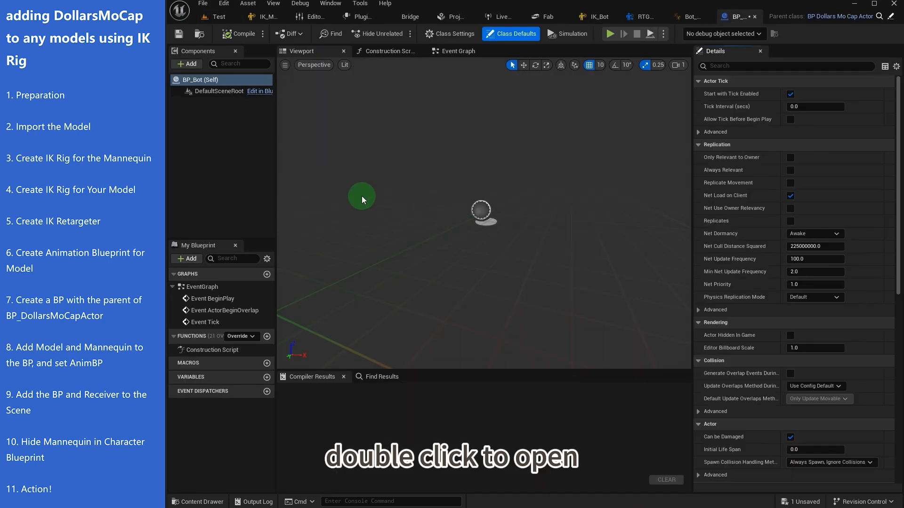
# Select the Bot skeletal mesh in the Bot folder and add it to BP_Bot as a Skeletal Mesh component.
pyautogui.click(219, 17)
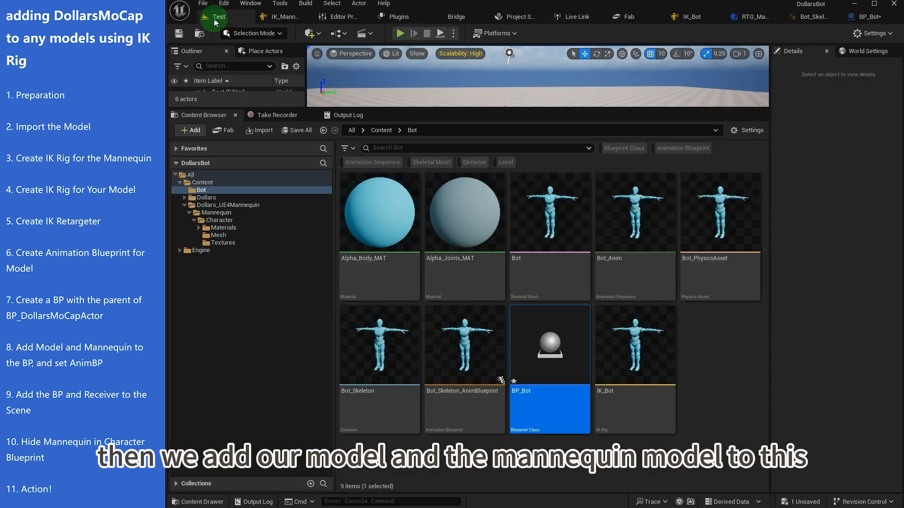
pyautogui.moveTo(528, 256); pyautogui.dragTo(194, 66)
pyautogui.click(191, 64)
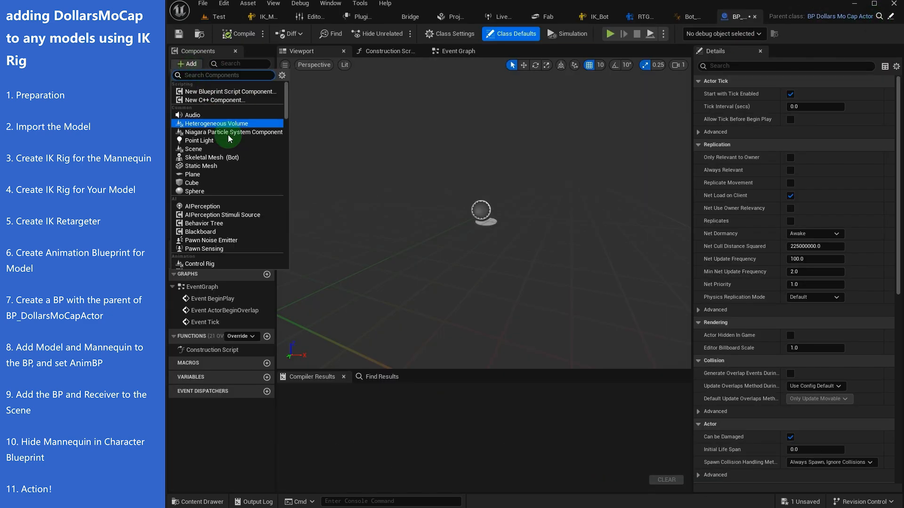
pyautogui.click(239, 158)
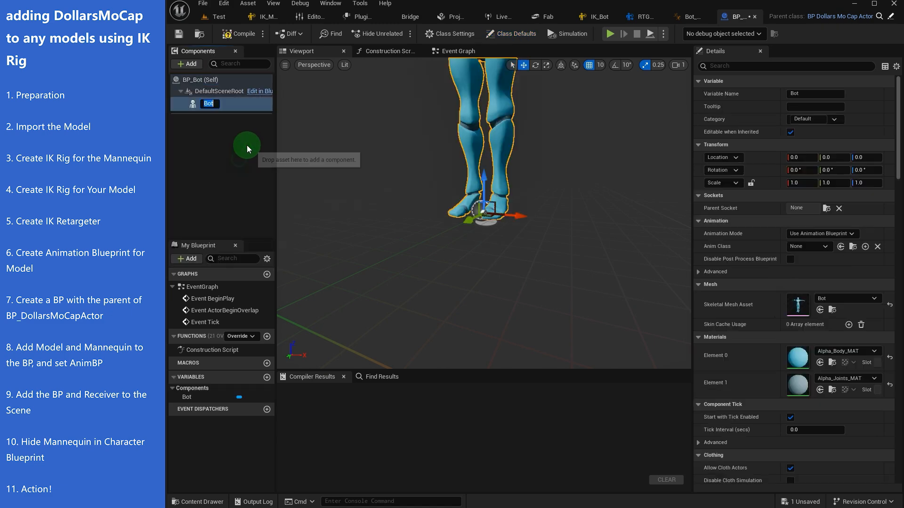
# Select SK_Mannequin in the mannequin's Mesh folder and add it to BP_Bot as a second Skeletal Mesh component.
pyautogui.click(218, 17)
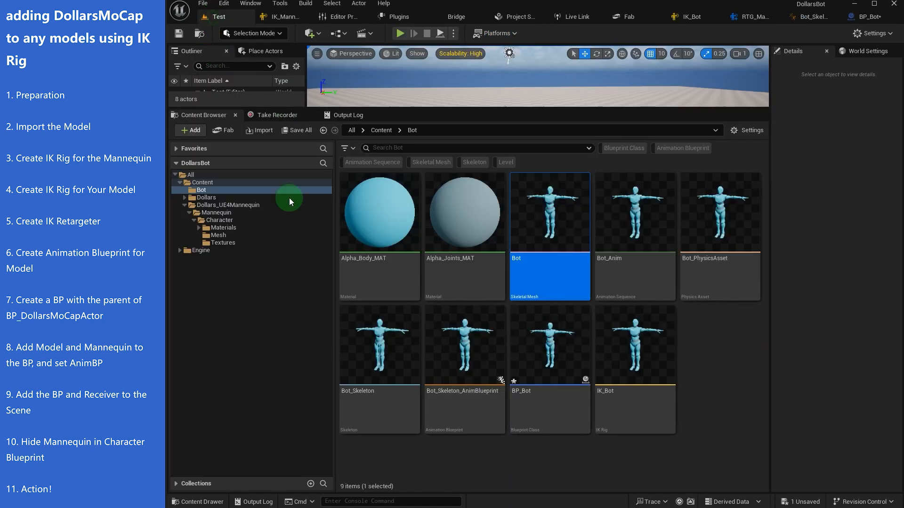
pyautogui.click(217, 235)
pyautogui.click(546, 255)
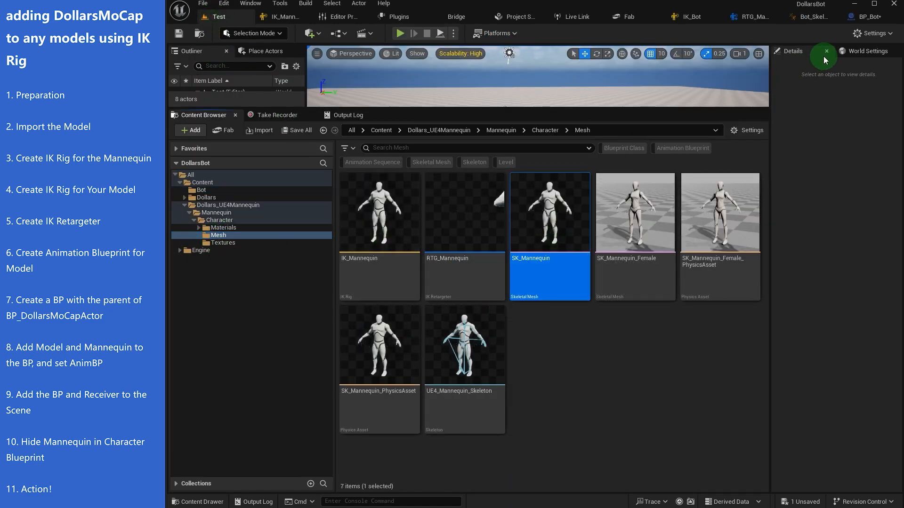
pyautogui.click(878, 23)
pyautogui.click(185, 65)
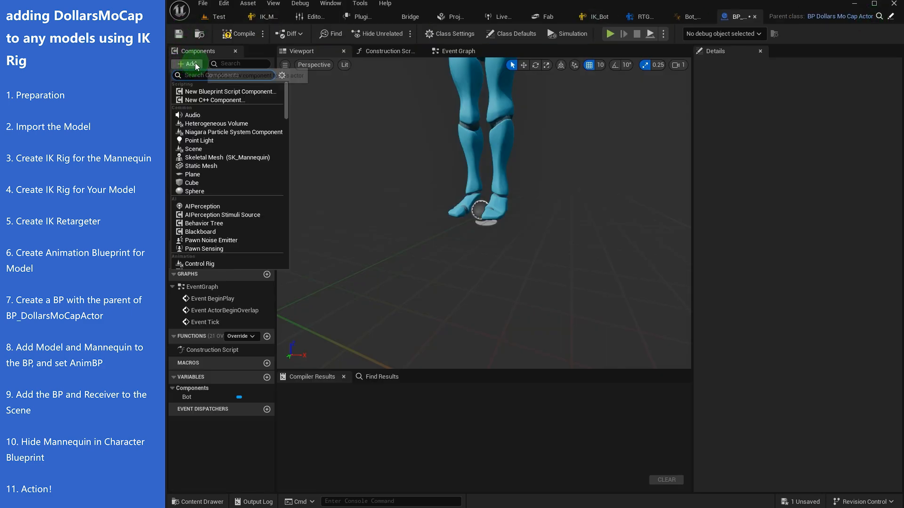
pyautogui.click(204, 157)
pyautogui.click(210, 177)
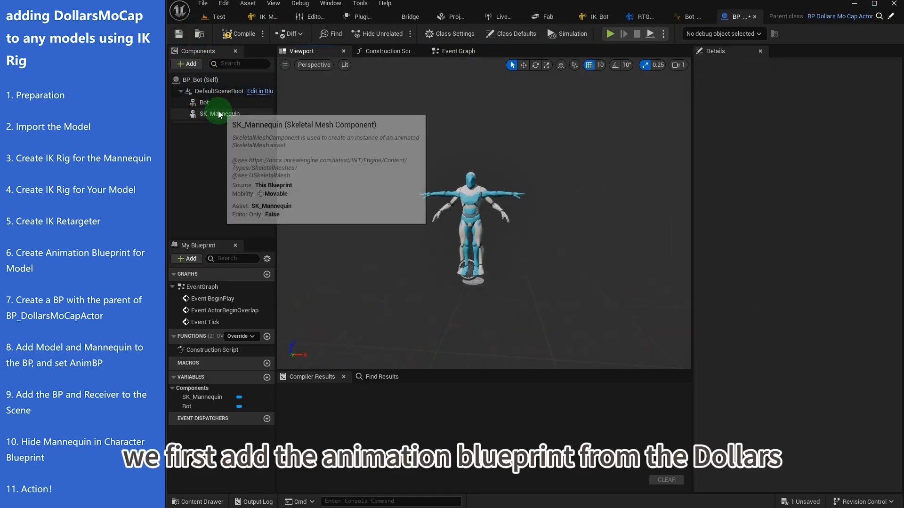
# Set the SK_Mannequin component's Anim Class to UE4_Mannequin_Skeleton_AnimBlueprint from the Dollars_UE4Mannequin folder.
pyautogui.click(219, 115)
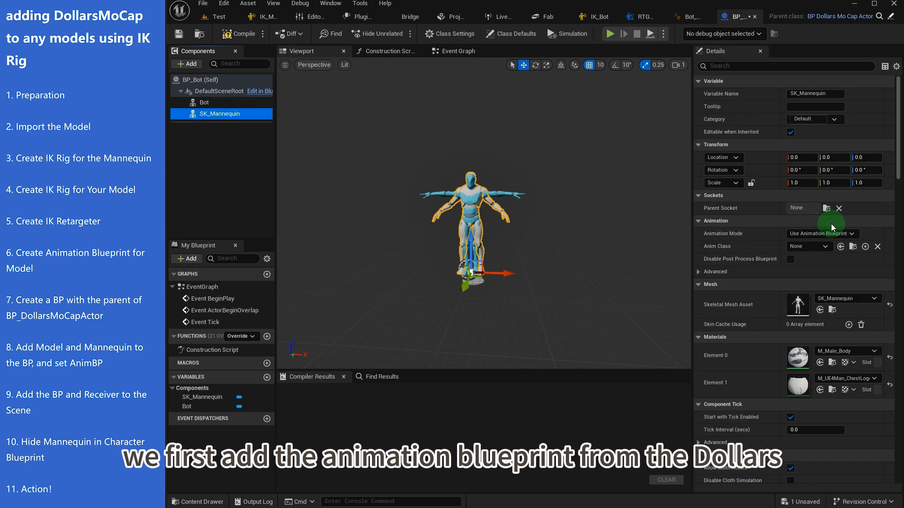
pyautogui.click(202, 33)
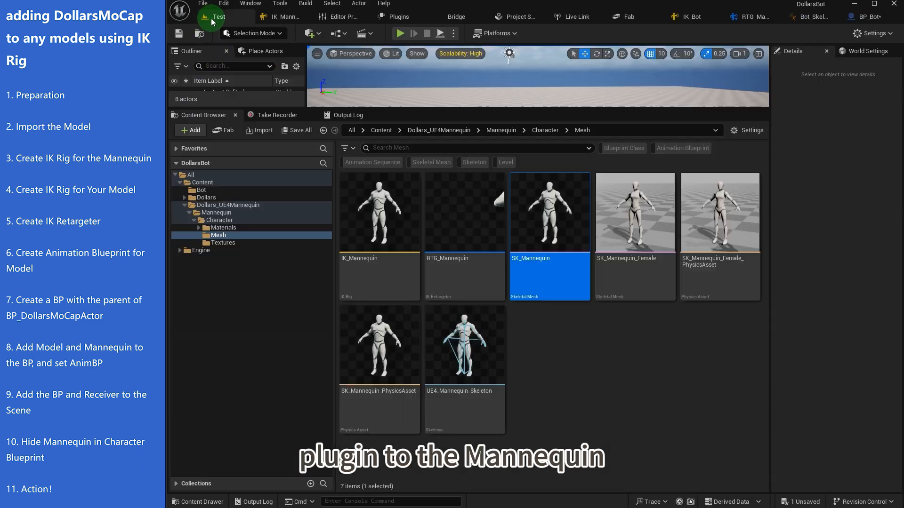
pyautogui.click(259, 206)
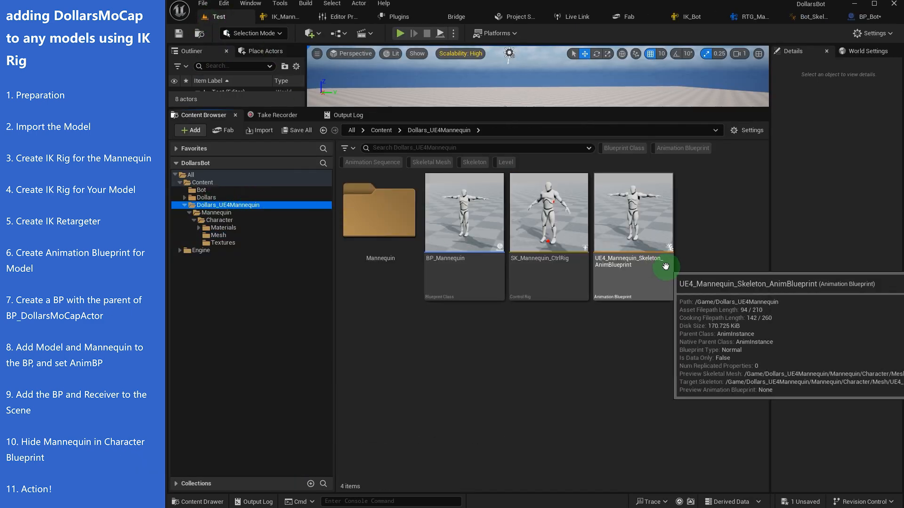
pyautogui.click(621, 280)
pyautogui.click(861, 19)
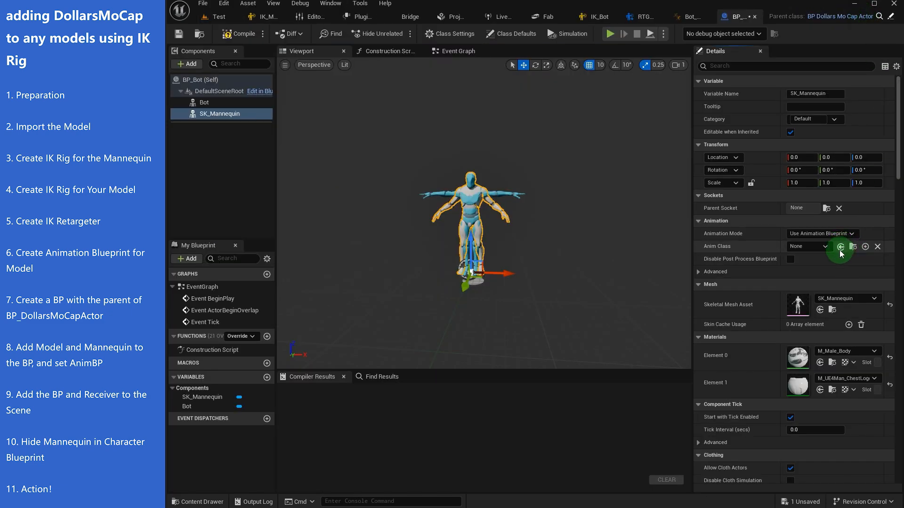
pyautogui.click(840, 249)
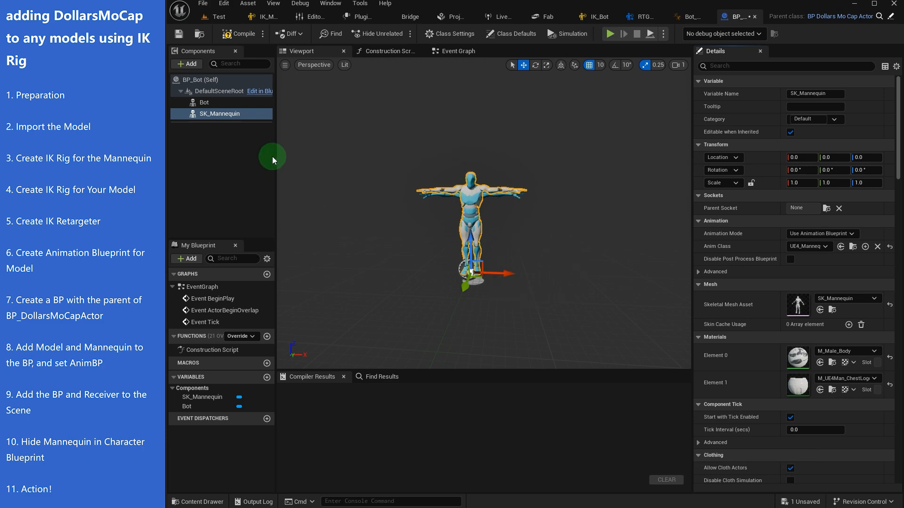
# Set the Bot component's Anim Class to Bot_Skeleton_AnimBlueprint and save BP_Bot.
pyautogui.click(219, 101)
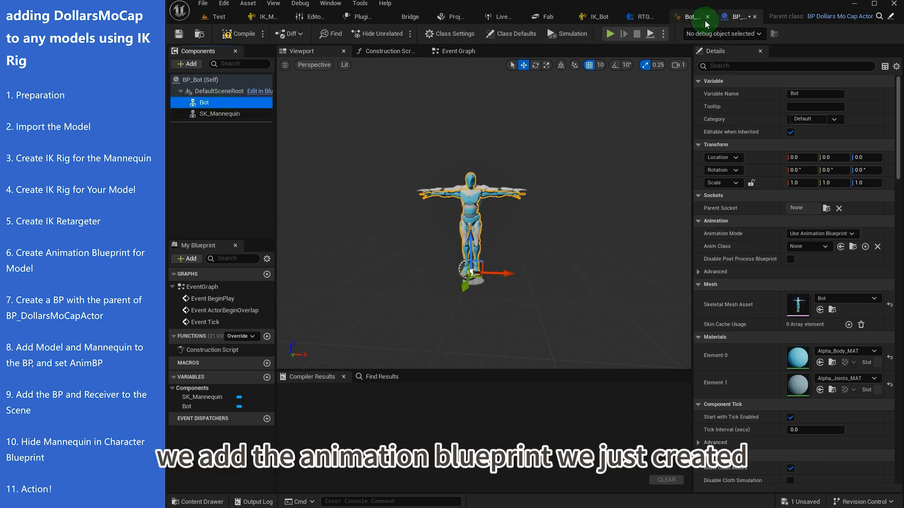
pyautogui.click(687, 18)
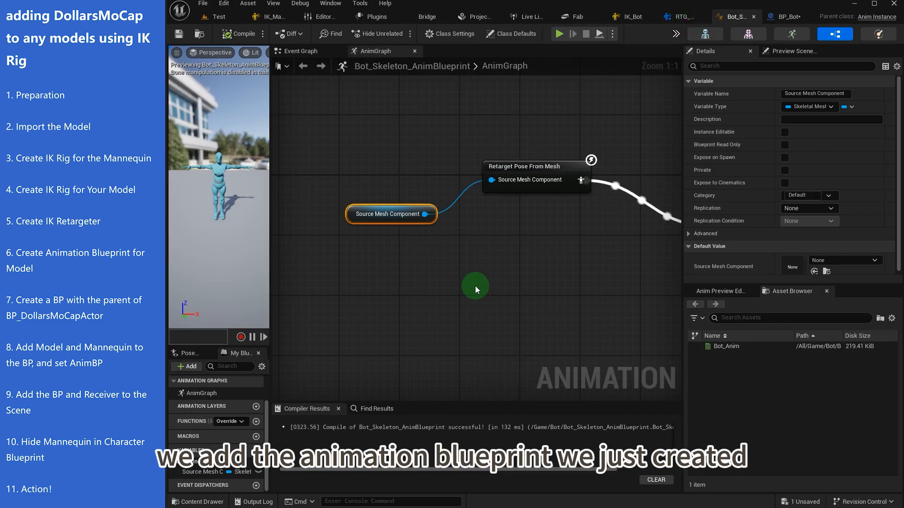
pyautogui.click(200, 34)
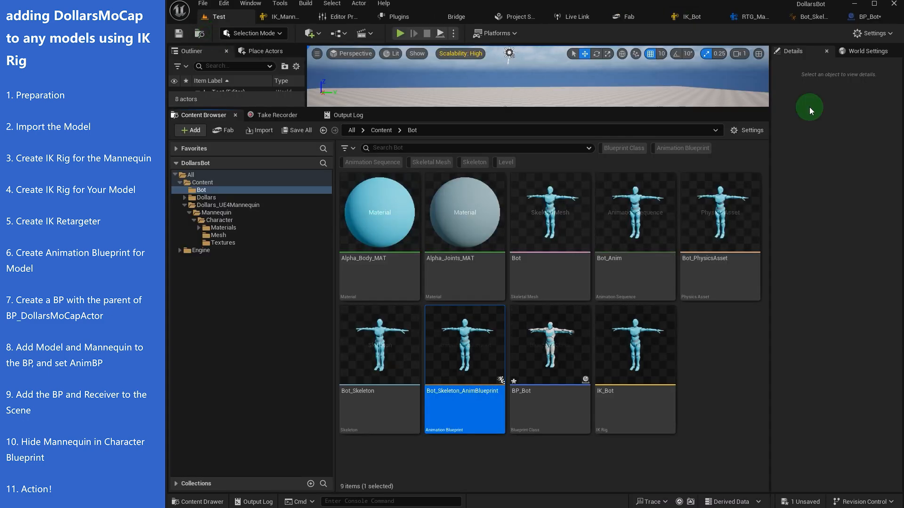
pyautogui.moveTo(497, 366); pyautogui.dragTo(842, 256)
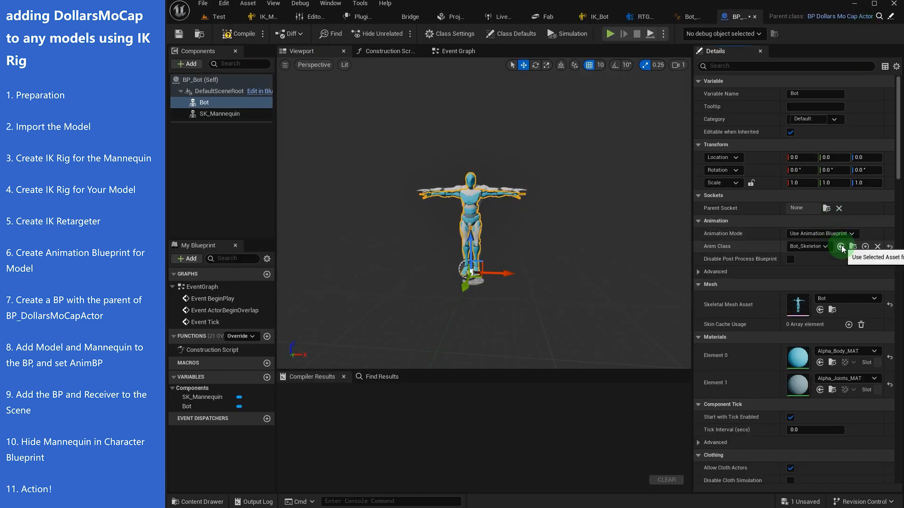
pyautogui.hotkey('ctrl', 's')
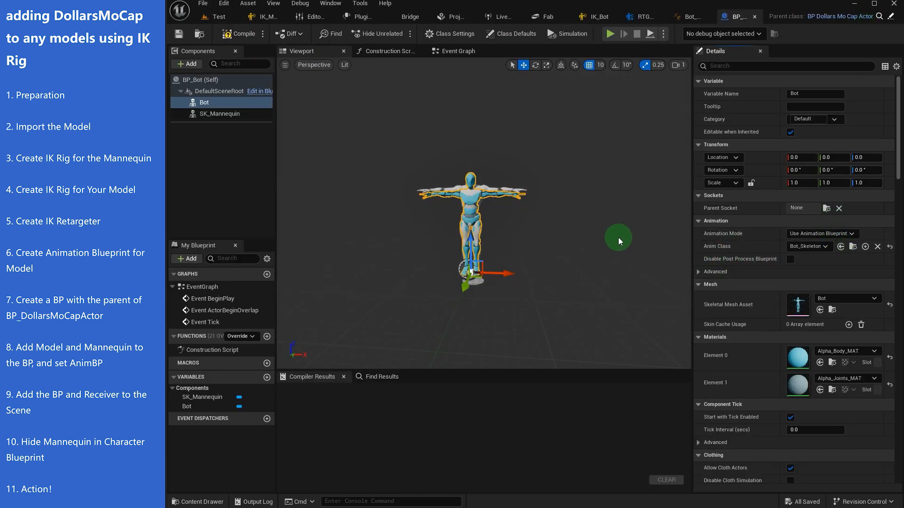
# Place a Bot component reference in BP_Bot's Event Graph and add a Get Anim Instance node from it.
pyautogui.click(455, 53)
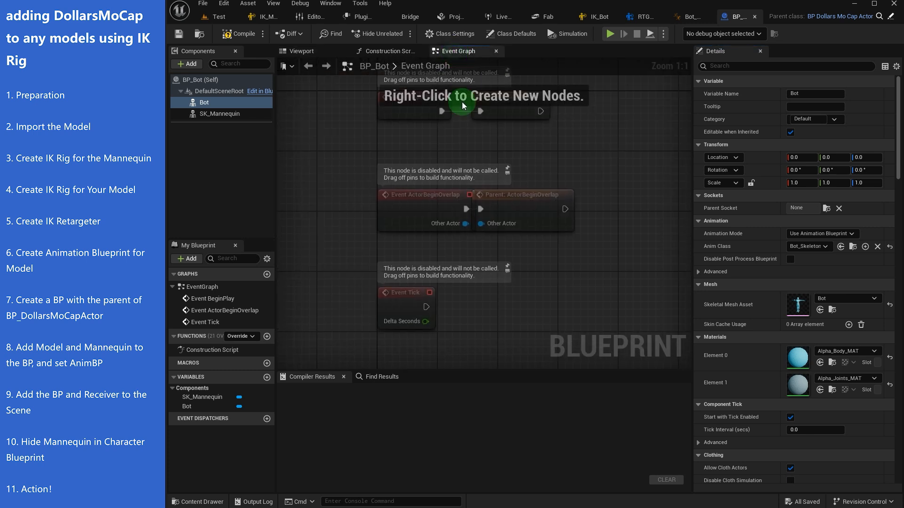
pyautogui.moveTo(572, 160); pyautogui.dragTo(414, 241, button='right')
pyautogui.click(203, 103)
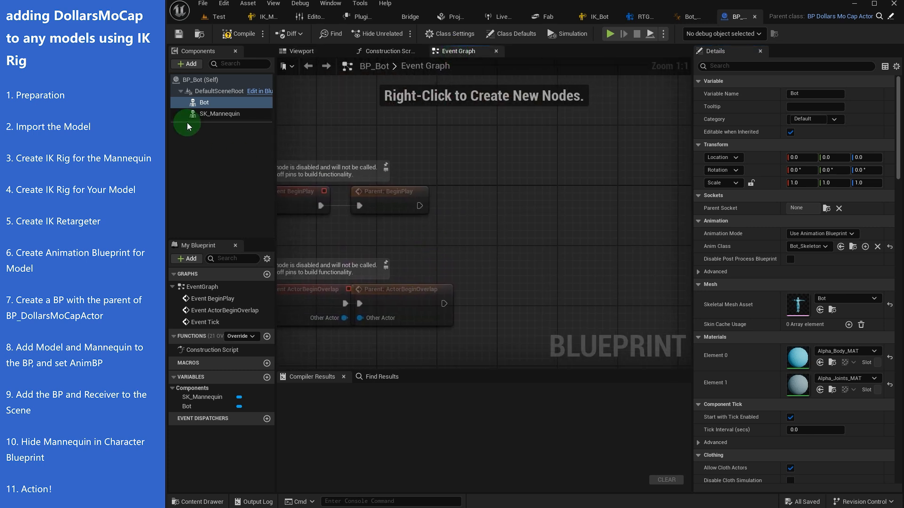
pyautogui.moveTo(206, 106); pyautogui.dragTo(490, 219)
pyautogui.write('get')
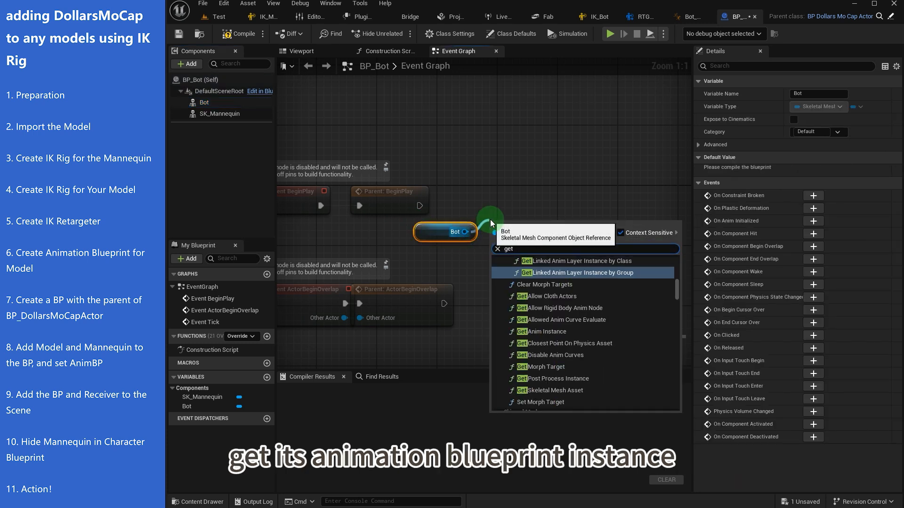
pyautogui.write(' anim')
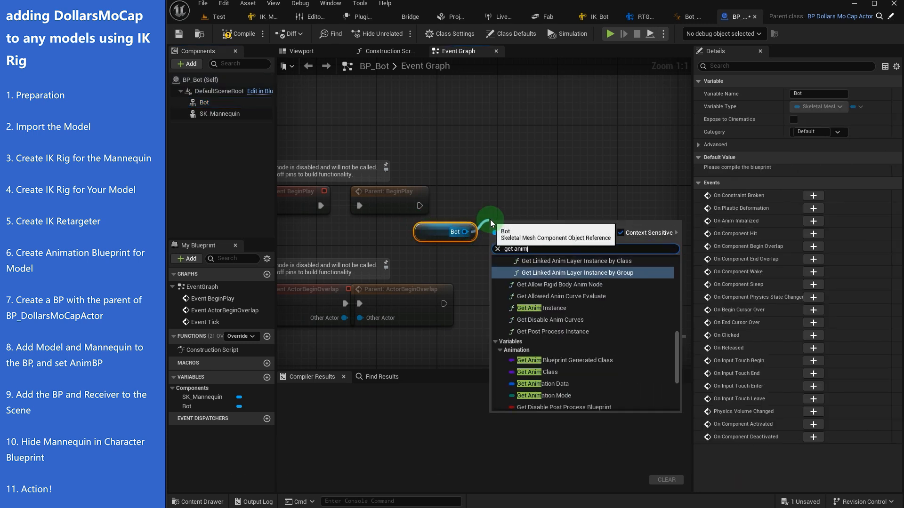
pyautogui.click(556, 309)
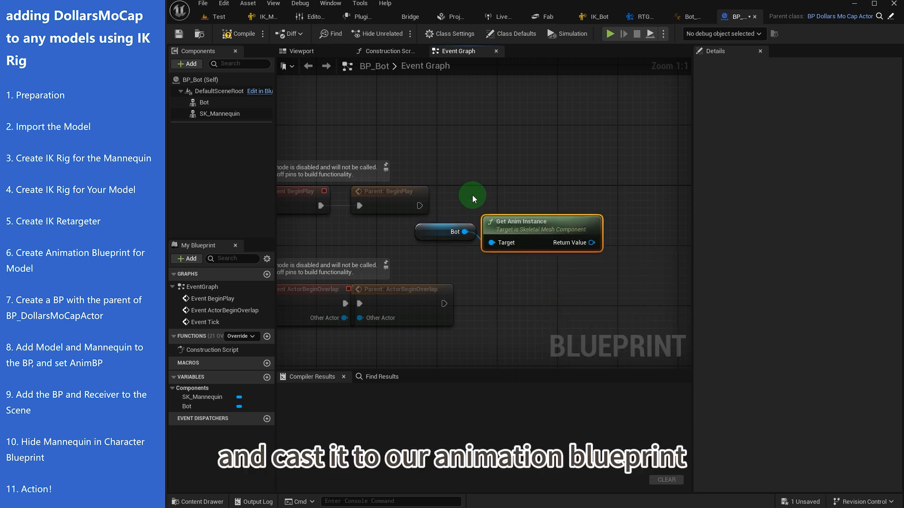
# Cast the Get Anim Instance return value to Bot_Skeleton_AnimBlueprint.
pyautogui.moveTo(571, 253); pyautogui.dragTo(431, 225, button='right')
pyautogui.moveTo(453, 214); pyautogui.dragTo(499, 208)
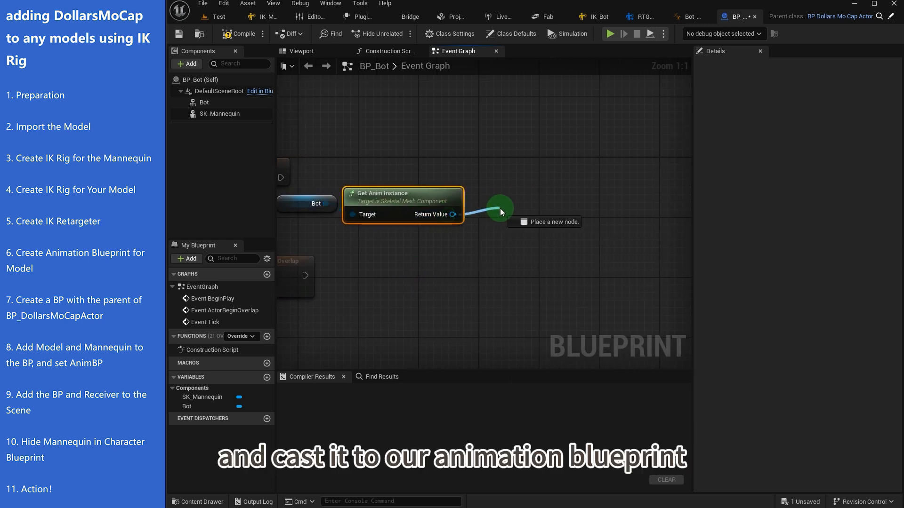
pyautogui.write('cast bot')
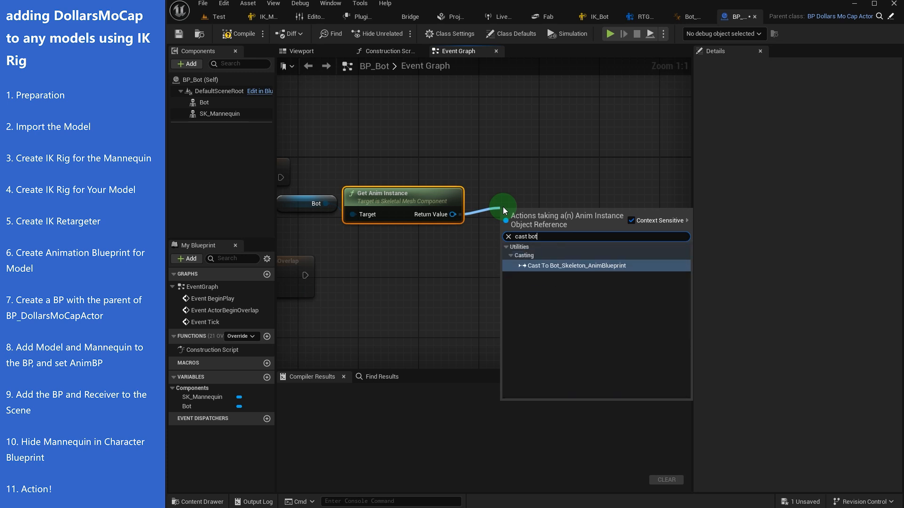
pyautogui.click(567, 266)
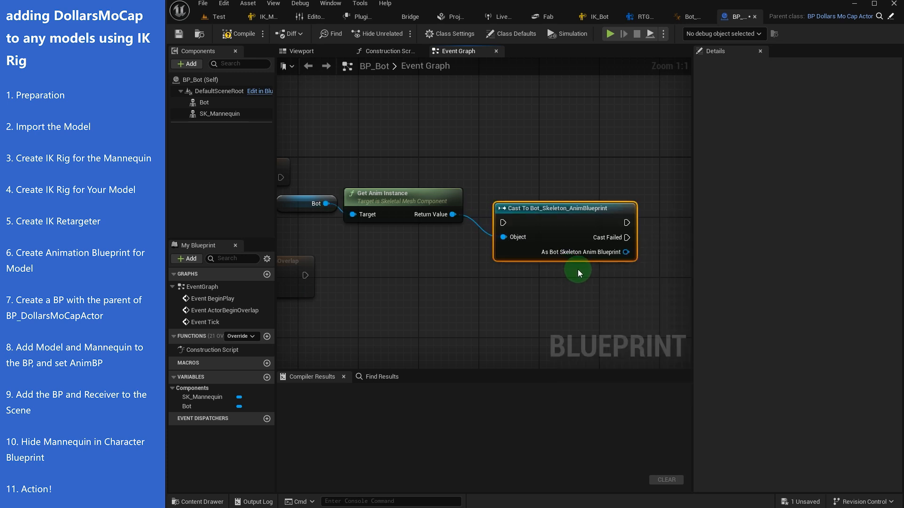
# Add a Set Source Mesh Component node from the cast result and feed it a reference to the SK_Mannequin component.
pyautogui.moveTo(577, 269); pyautogui.dragTo(432, 230, button='right')
pyautogui.click(690, 17)
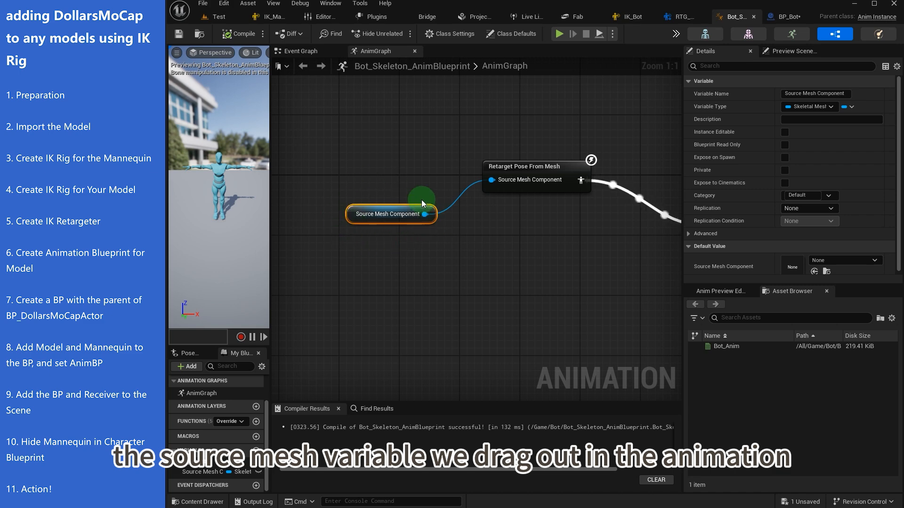
pyautogui.click(778, 17)
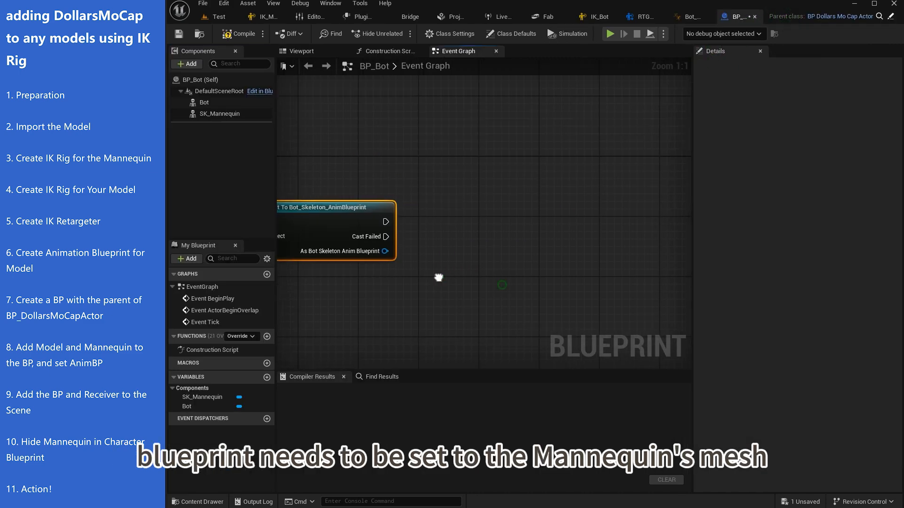
pyautogui.moveTo(385, 250); pyautogui.dragTo(428, 239)
pyautogui.write('set sou')
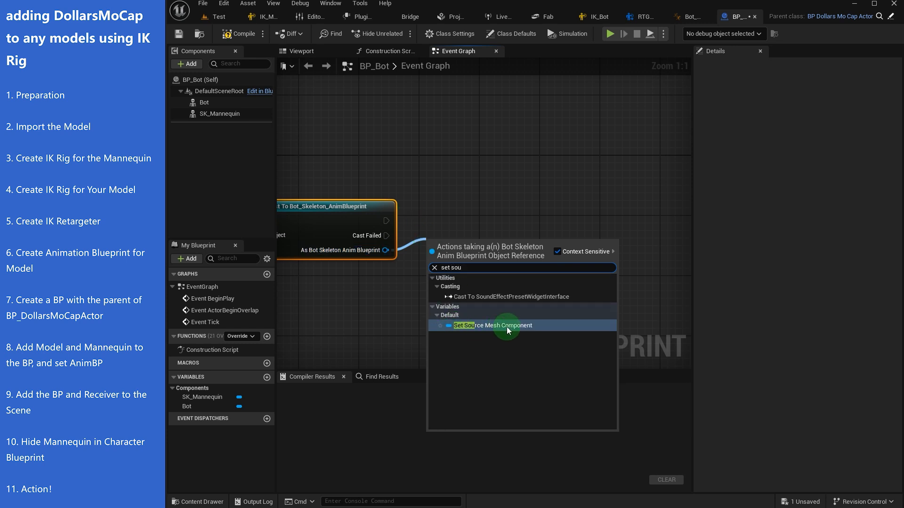
pyautogui.click(506, 326)
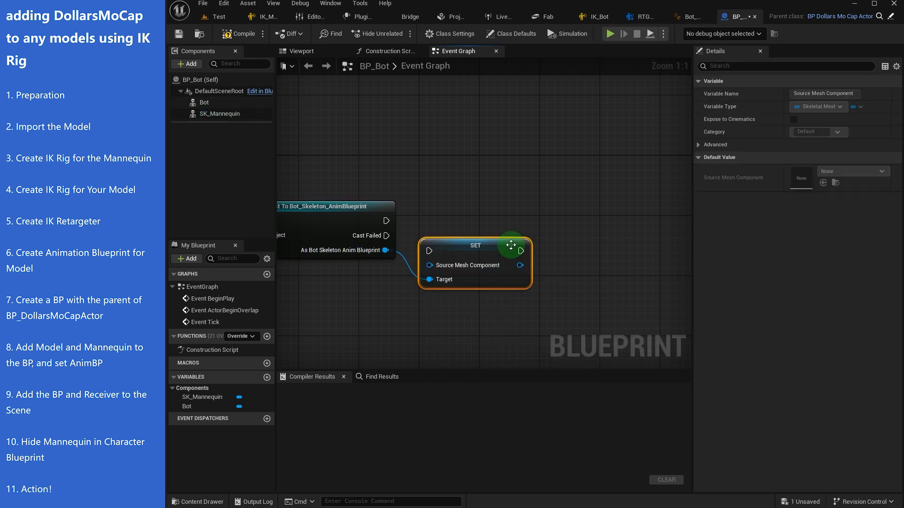
pyautogui.moveTo(510, 245); pyautogui.dragTo(587, 203, button='right')
pyautogui.moveTo(217, 115); pyautogui.dragTo(513, 222)
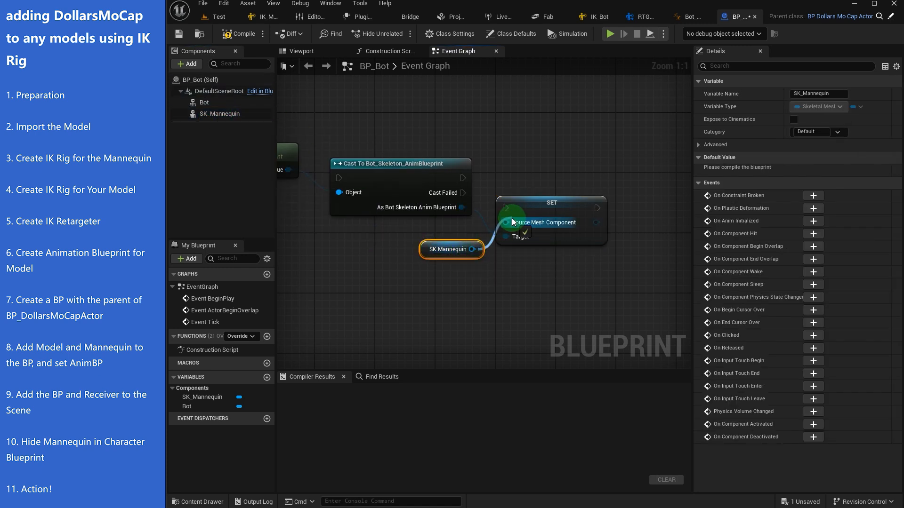
# Chain execution from Parent: BeginPlay through the cast to the Set Source Mesh Component node, and arrange the nodes neatly.
pyautogui.moveTo(379, 246); pyautogui.dragTo(472, 270, button='right')
pyautogui.scroll(-2, 471, 271)
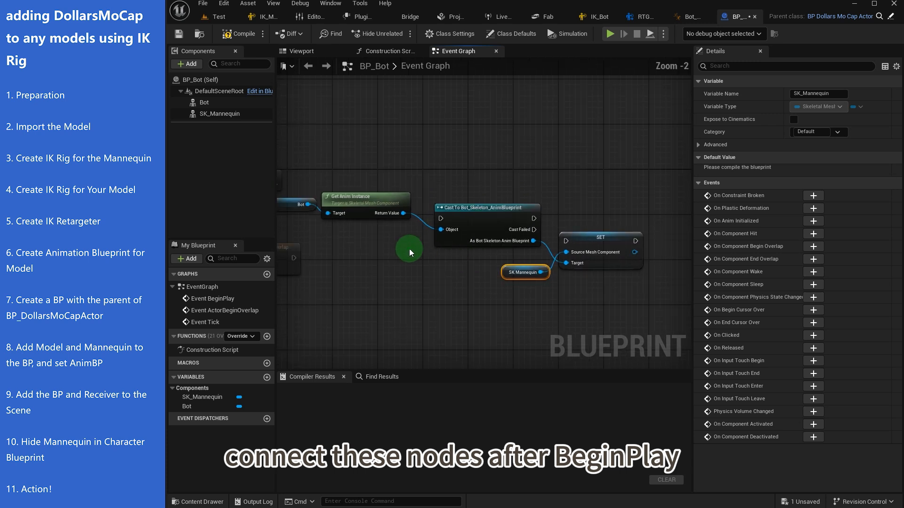
pyautogui.moveTo(409, 249); pyautogui.dragTo(499, 240, button='right')
pyautogui.moveTo(366, 180); pyautogui.dragTo(535, 208)
pyautogui.moveTo(627, 209); pyautogui.dragTo(659, 233)
pyautogui.moveTo(561, 203); pyautogui.dragTo(570, 170)
pyautogui.moveTo(602, 212); pyautogui.dragTo(419, 195, button='right')
pyautogui.moveTo(505, 215); pyautogui.dragTo(547, 161)
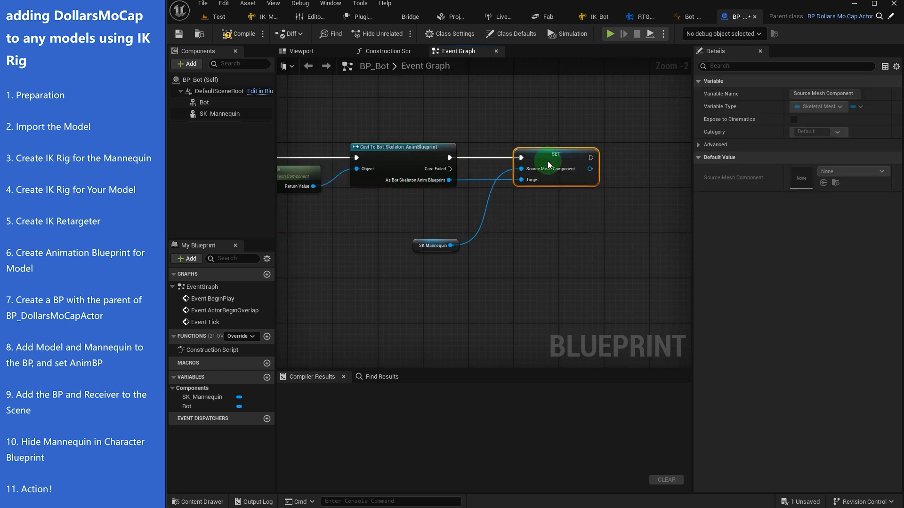
pyautogui.scroll(2, 465, 240)
pyautogui.moveTo(405, 202); pyautogui.dragTo(484, 230)
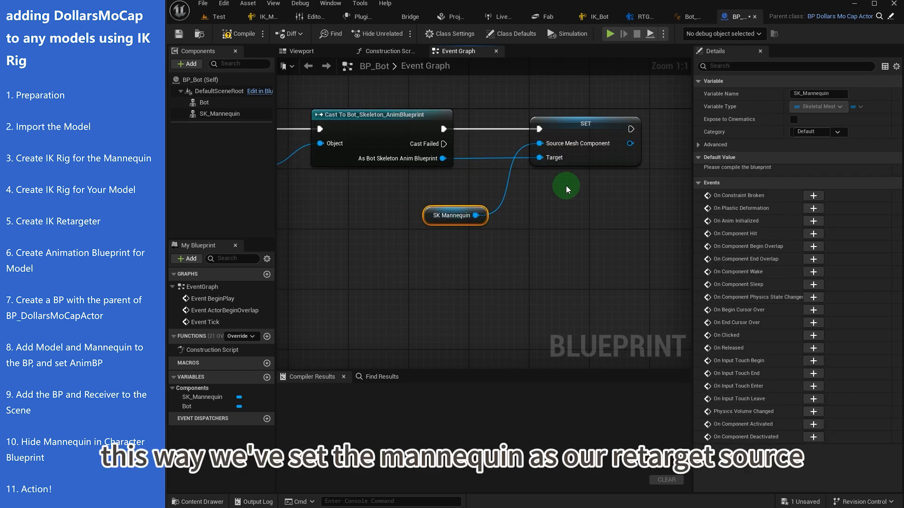
# Move the Retarget Pose From Mesh node closer to level with the Source Mesh Component variable in Bot_Skeleton_AnimBlueprint's AnimGraph.
pyautogui.click(693, 17)
pyautogui.moveTo(541, 166); pyautogui.dragTo(527, 188)
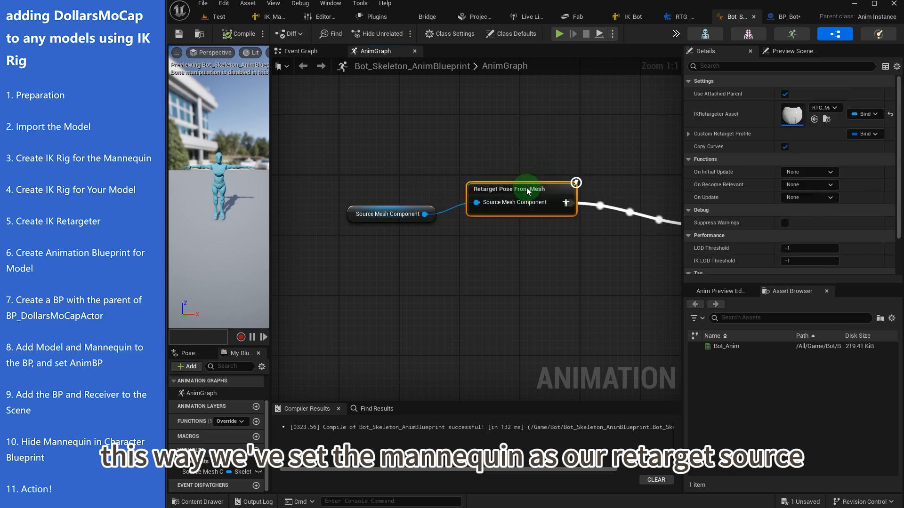
pyautogui.click(371, 210)
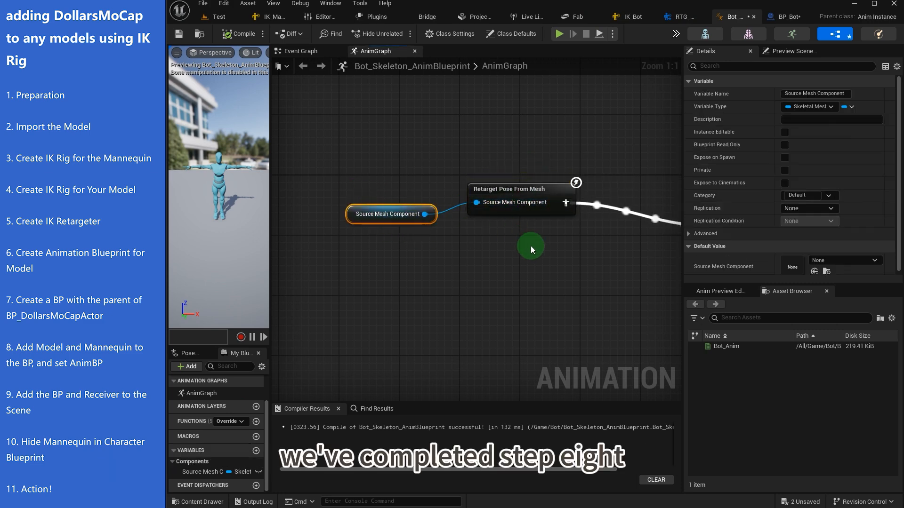
pyautogui.moveTo(531, 246); pyautogui.dragTo(400, 242, button='right')
# Enlarge the Test level's viewport and place BP_Bot from the Bot folder on the floor at about X -110, Y -200.
pyautogui.click(220, 17)
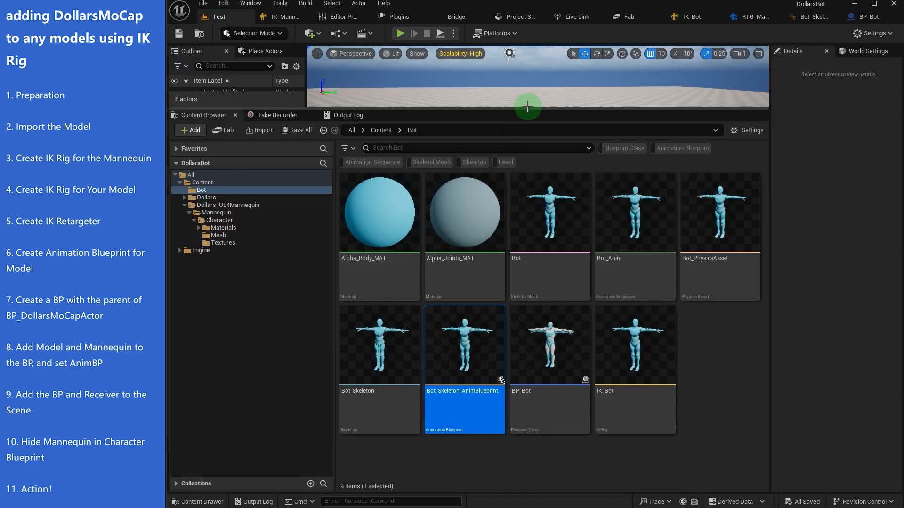
pyautogui.moveTo(528, 107); pyautogui.dragTo(541, 266)
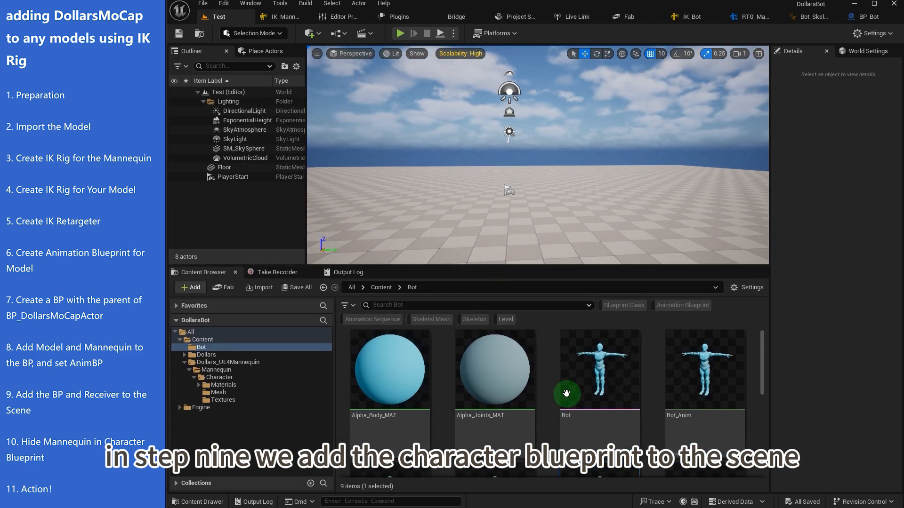
pyautogui.scroll(-3, 566, 393)
pyautogui.click(703, 402)
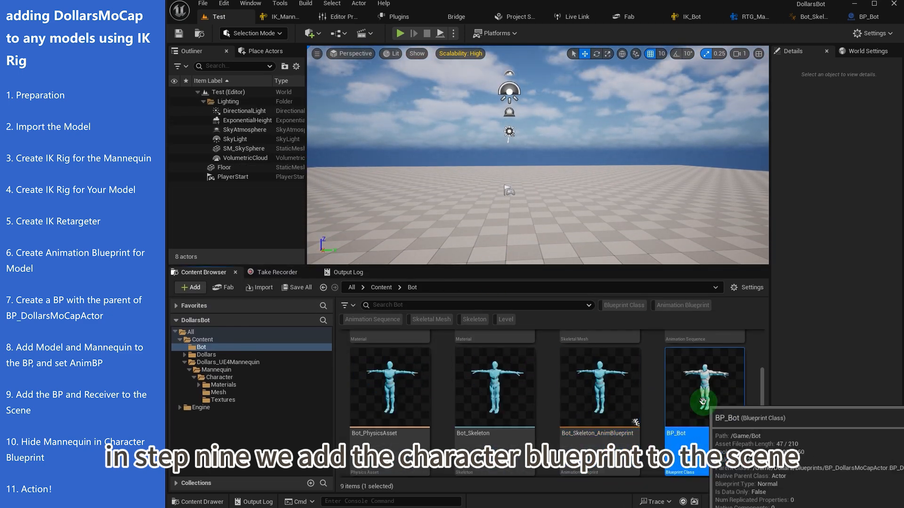
pyautogui.moveTo(703, 402); pyautogui.dragTo(476, 210)
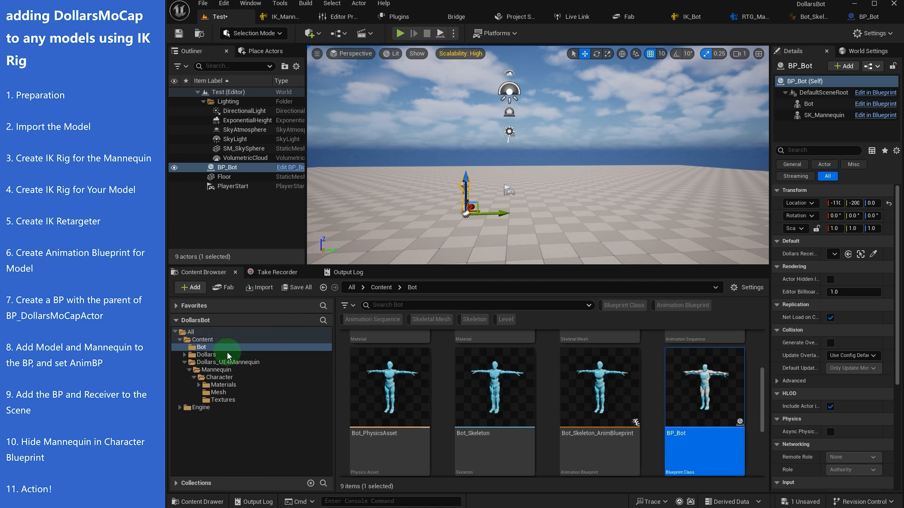
# Place BP_DollarsReceiver from the Dollars Blueprints folder on the floor of the Test level near BP_Bot.
pyautogui.click(206, 354)
pyautogui.doubleClick(354, 390)
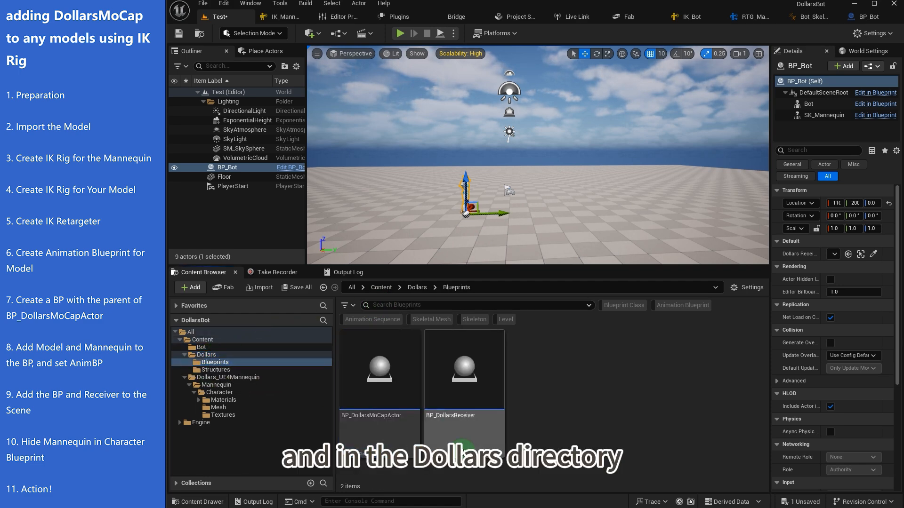
pyautogui.moveTo(464, 372); pyautogui.dragTo(458, 224)
# Set the placed BP_Bot actor's Dollars Receiver to BP_DollarsReceiver.
pyautogui.moveTo(527, 204)
pyautogui.mouseDown(button='right')
pyautogui.moveTo(518, 210)
pyautogui.moveTo(526, 204)
pyautogui.mouseUp(button='right')
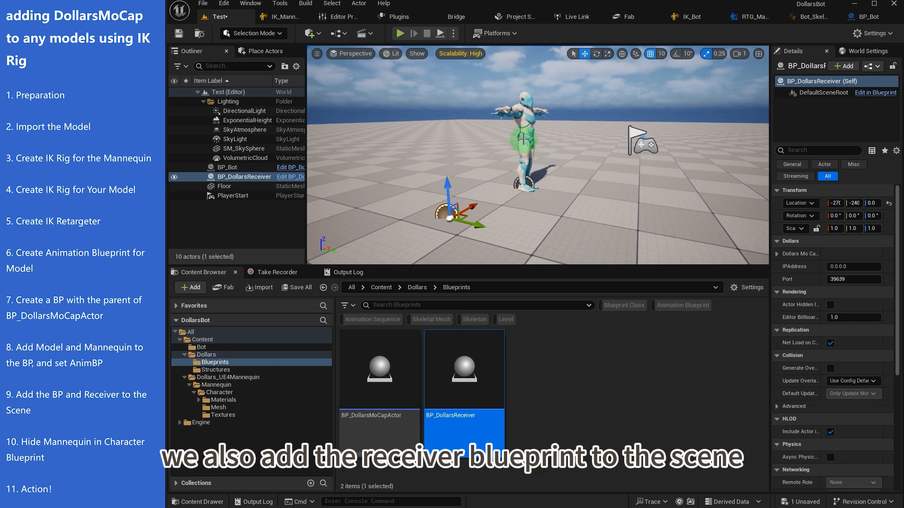
pyautogui.click(526, 145)
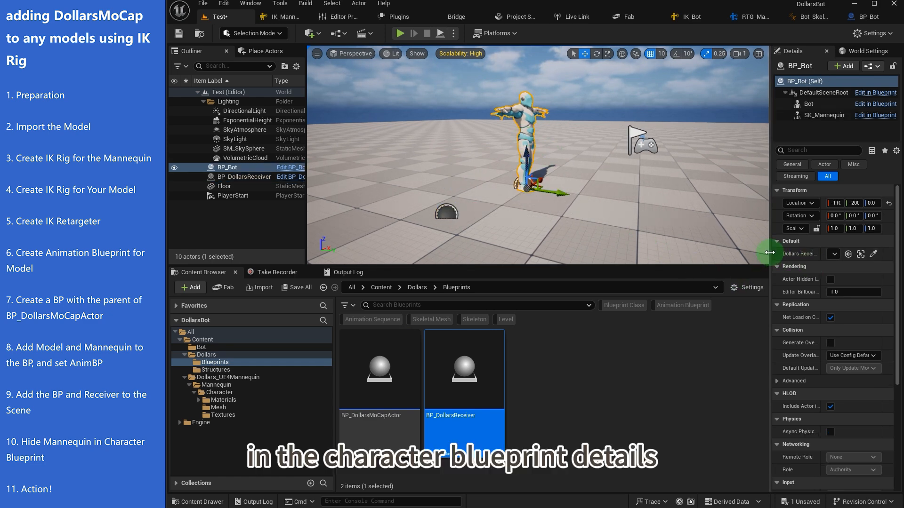
pyautogui.moveTo(770, 252); pyautogui.dragTo(712, 239)
pyautogui.click(822, 242)
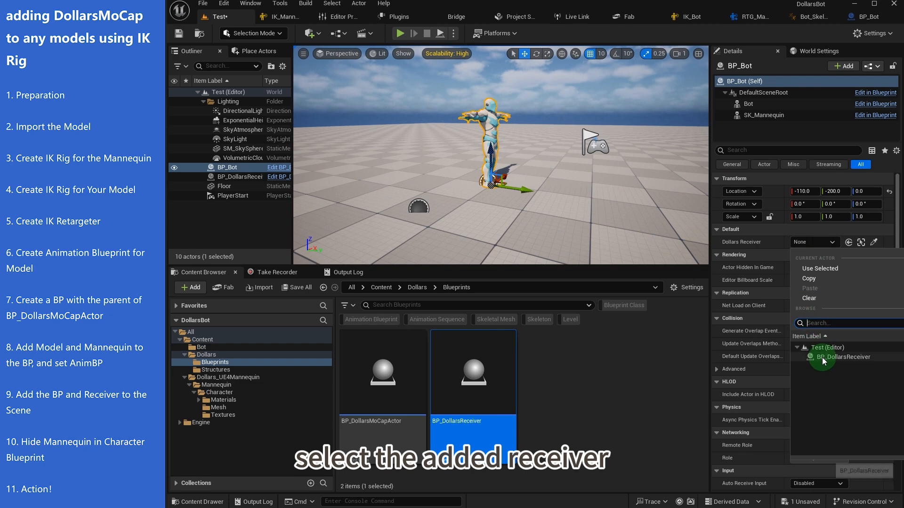
pyautogui.click(812, 349)
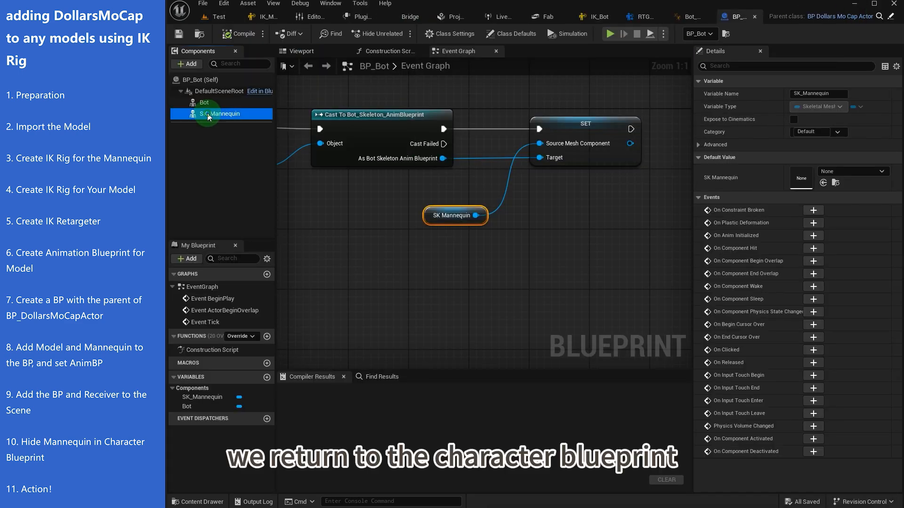
# Turn off the Visible option of the SK_Mannequin component in BP_Bot and switch to the blueprint's viewport.
pyautogui.click(209, 117)
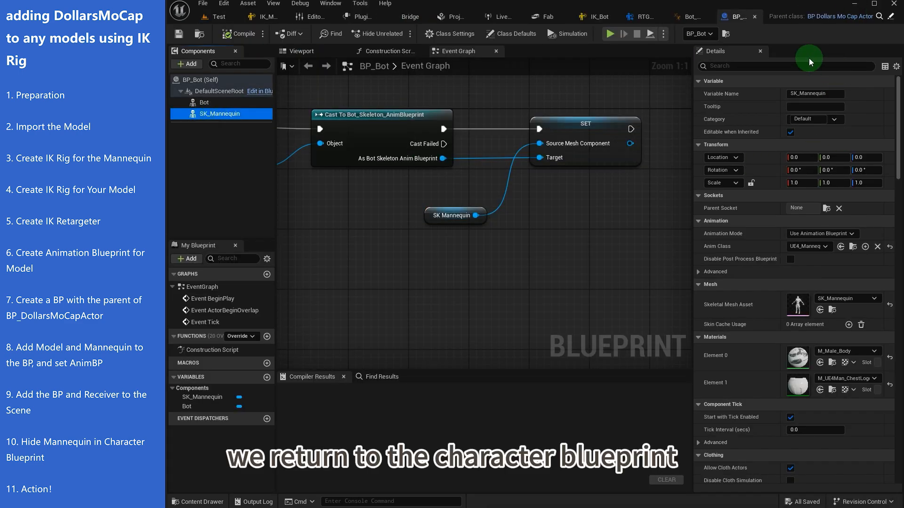
pyautogui.click(731, 66)
pyautogui.write('vi')
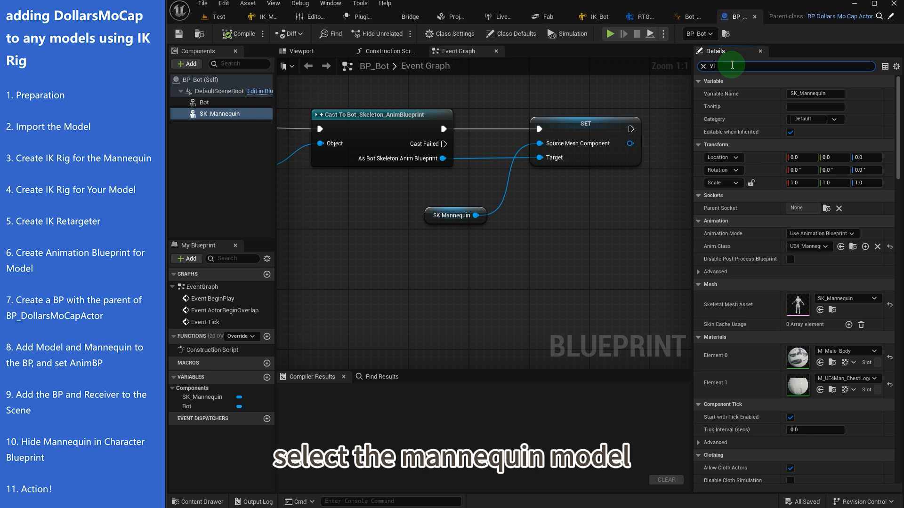
pyautogui.write('s')
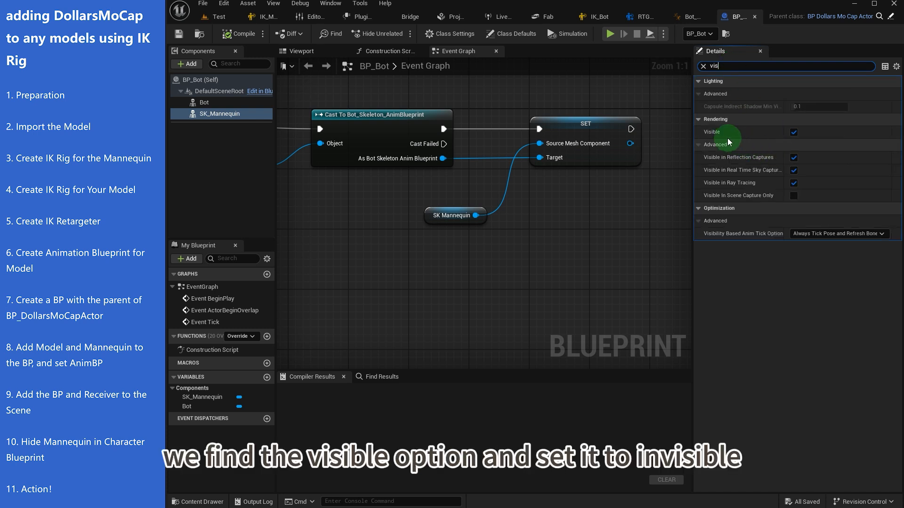
pyautogui.click(793, 132)
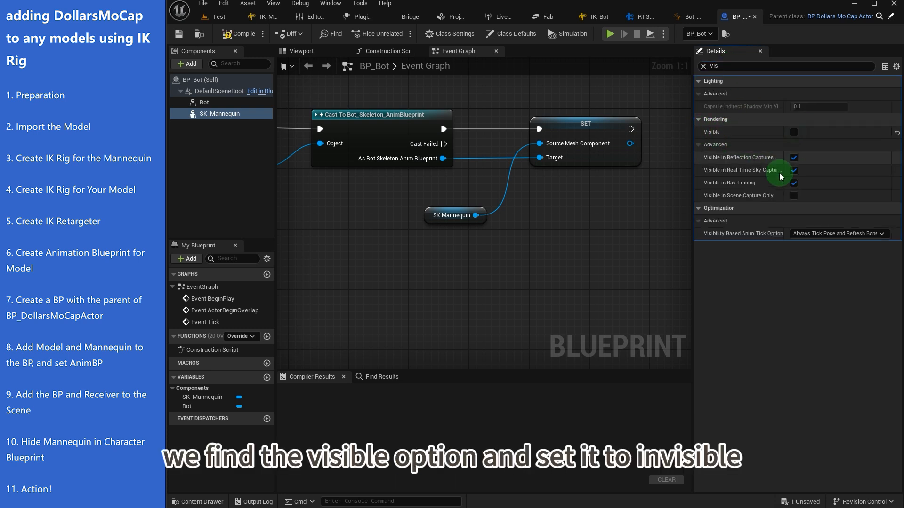
pyautogui.click(719, 239)
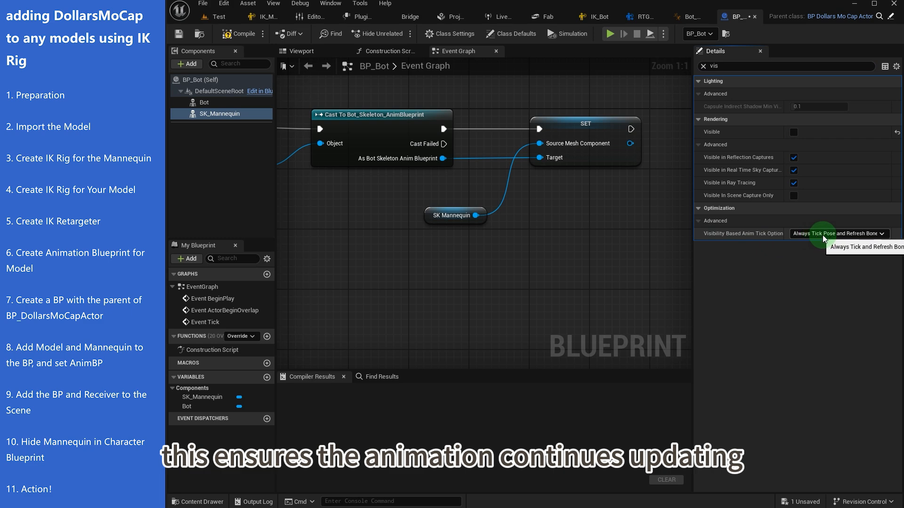
pyautogui.click(303, 51)
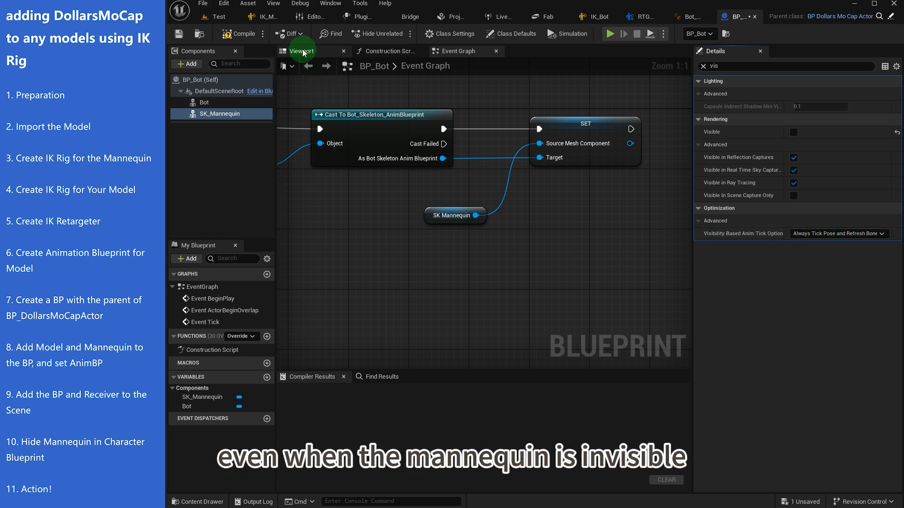